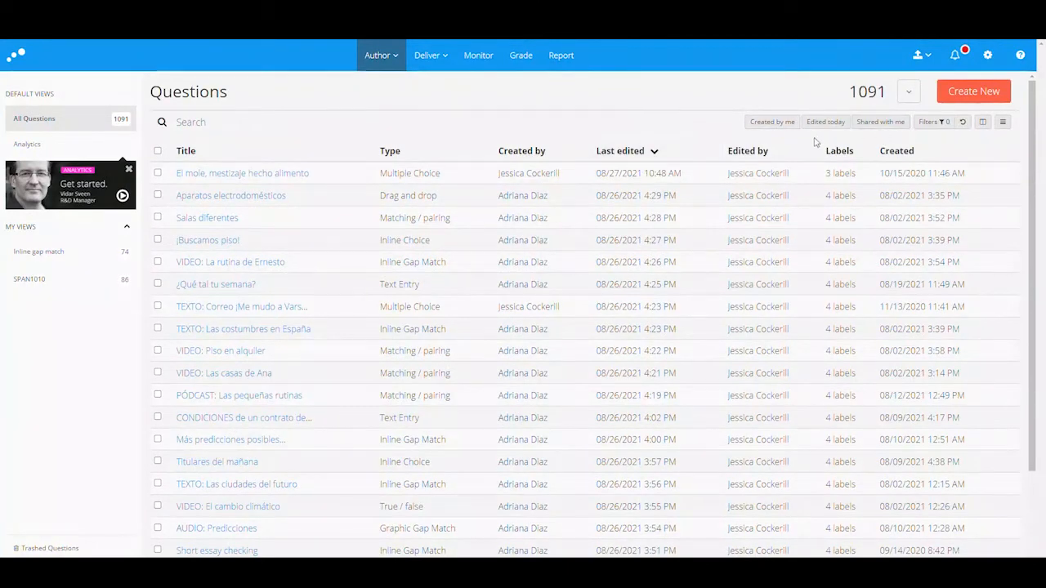
pyautogui.scroll(-2, 841, 261)
pyautogui.click(956, 530)
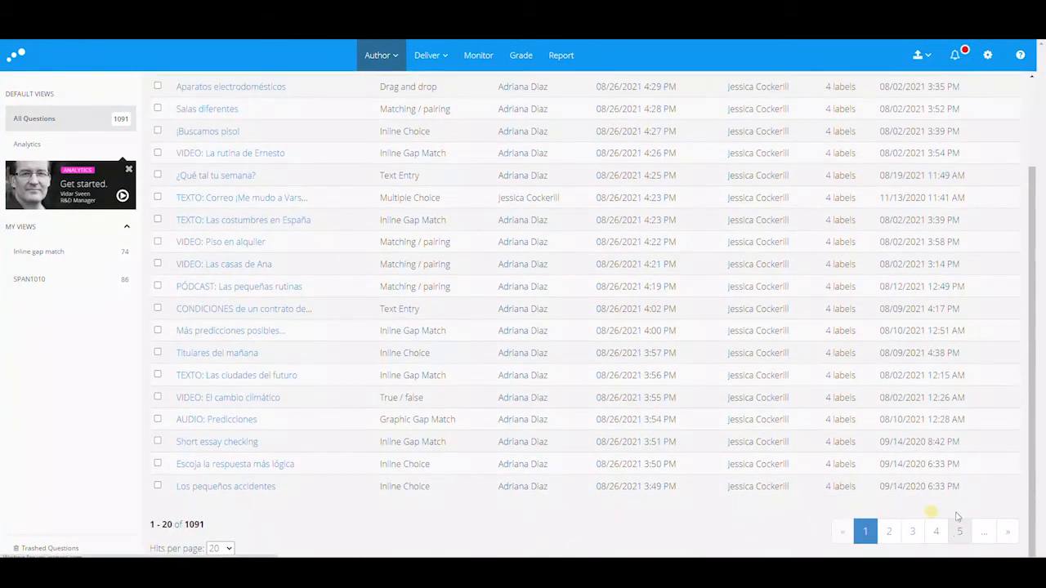
pyautogui.scroll(2, 840, 281)
pyautogui.scroll(-2, 840, 281)
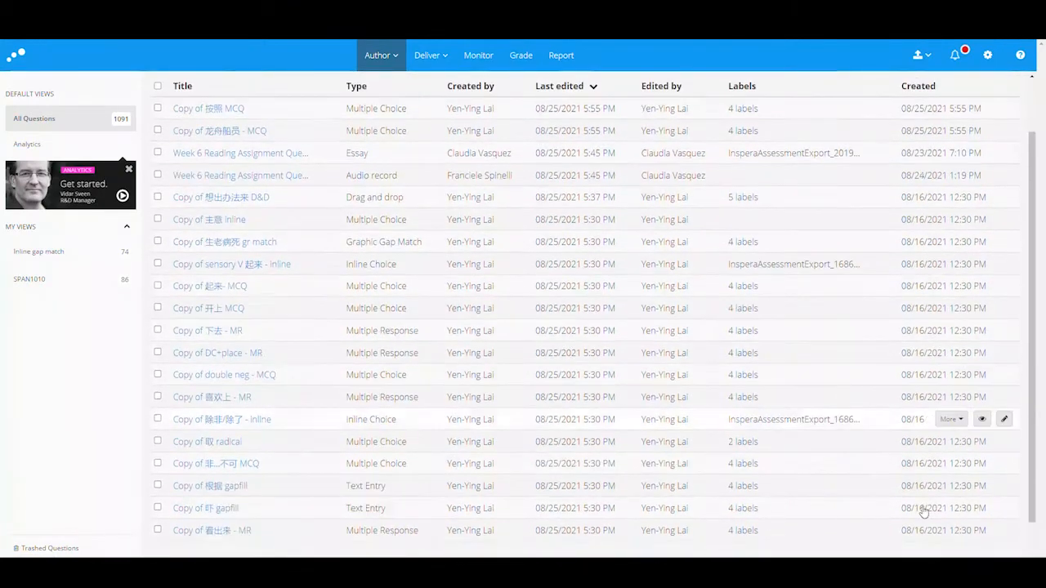
pyautogui.click(912, 531)
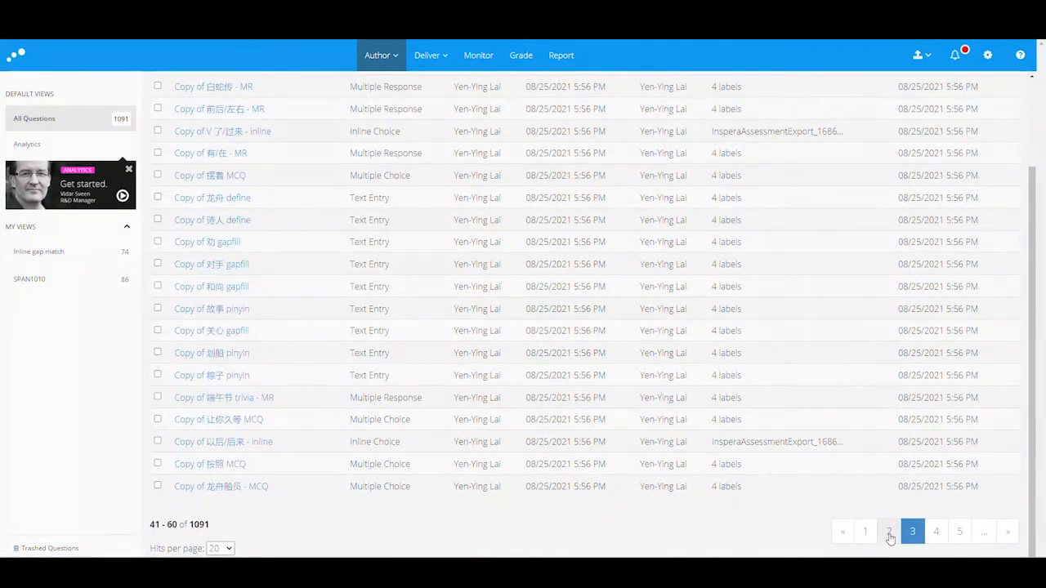
pyautogui.click(888, 532)
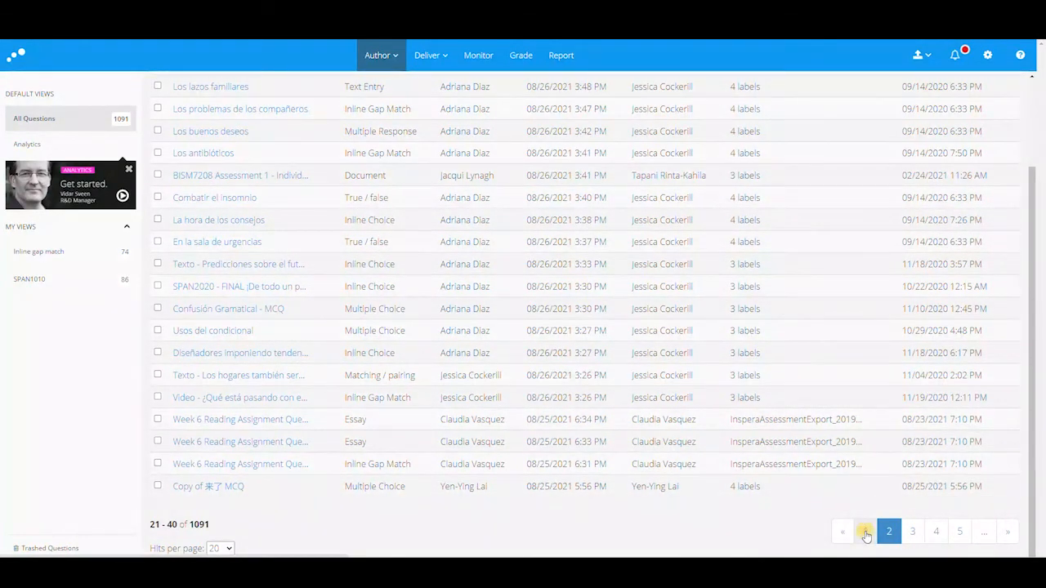
pyautogui.click(866, 532)
pyautogui.scroll(5, 871, 333)
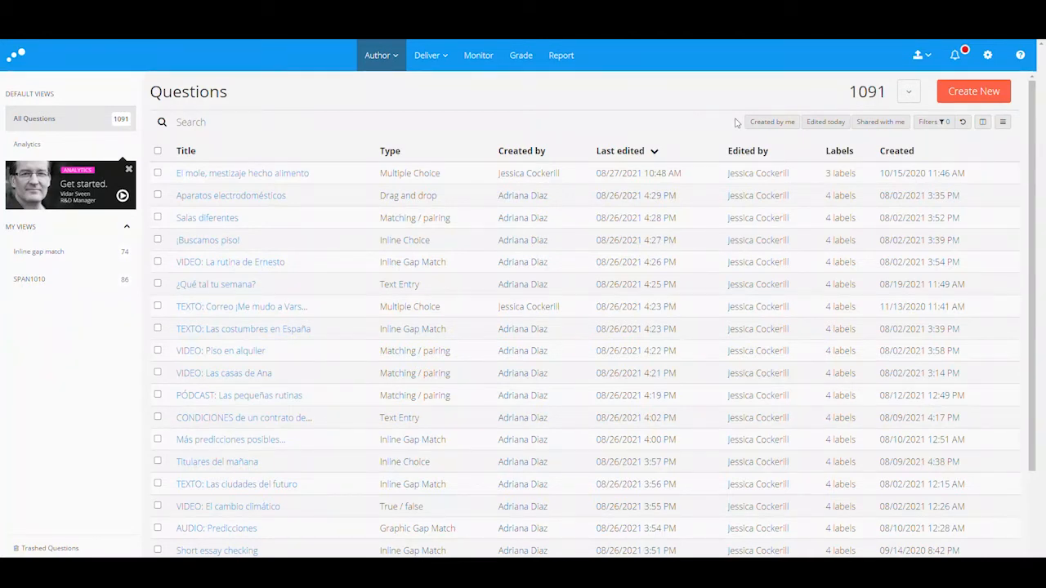
# Step: Filter the question bank by the Sem2_2020 label, narrowing it to 46 questions
pyautogui.click(933, 123)
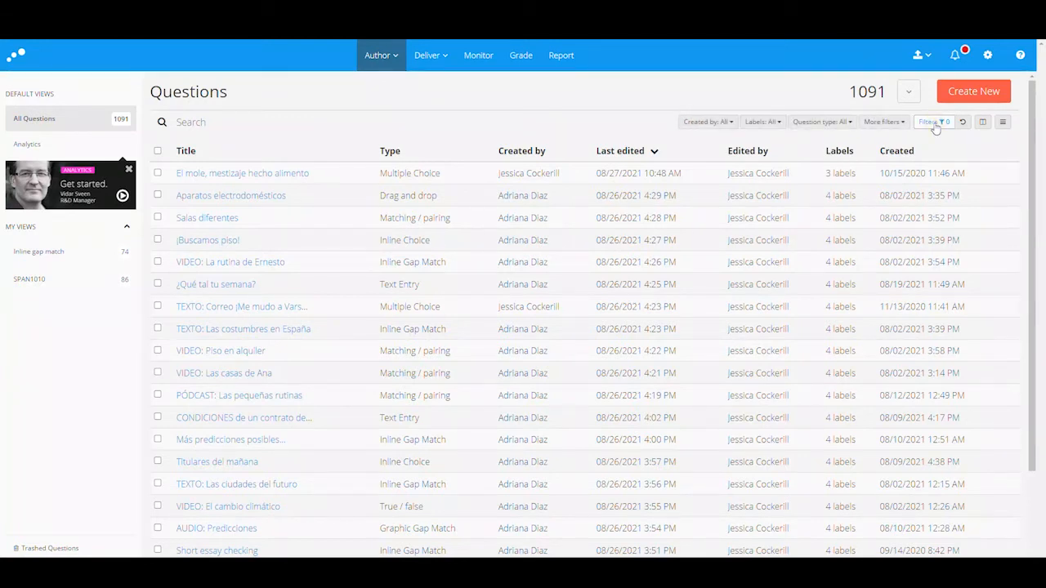
pyautogui.click(771, 123)
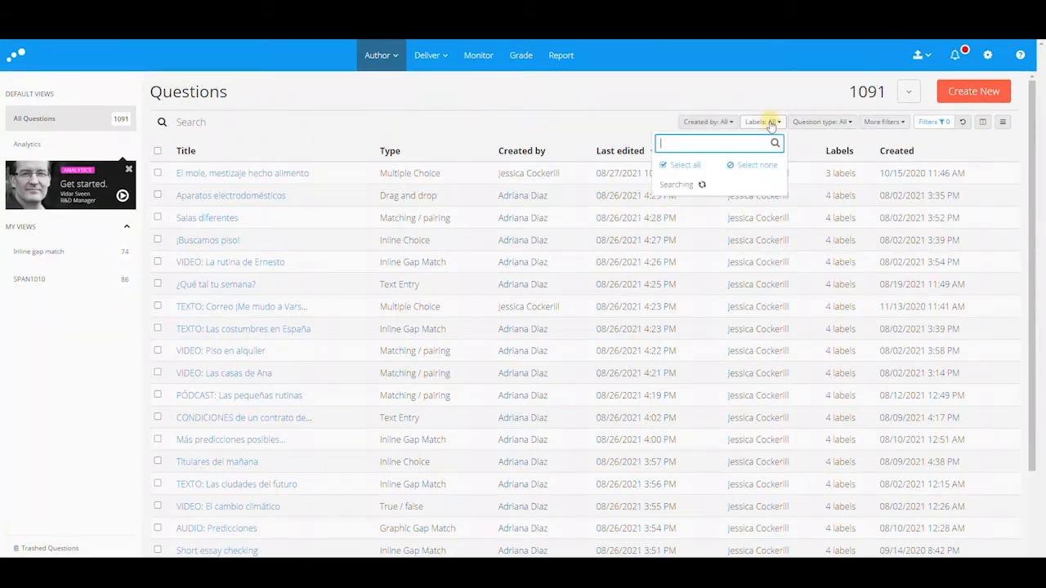
pyautogui.write('sem2')
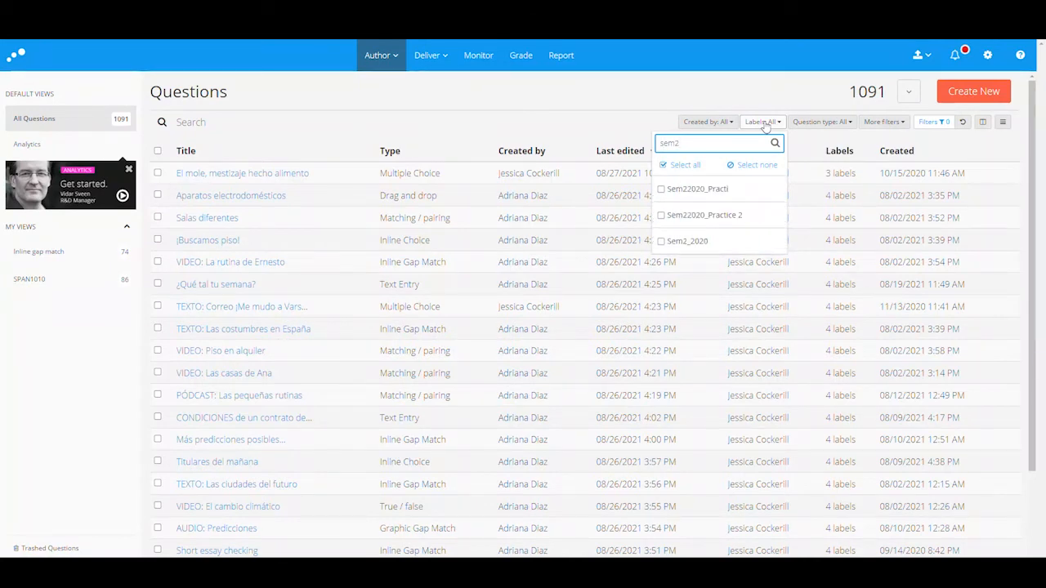
pyautogui.click(661, 241)
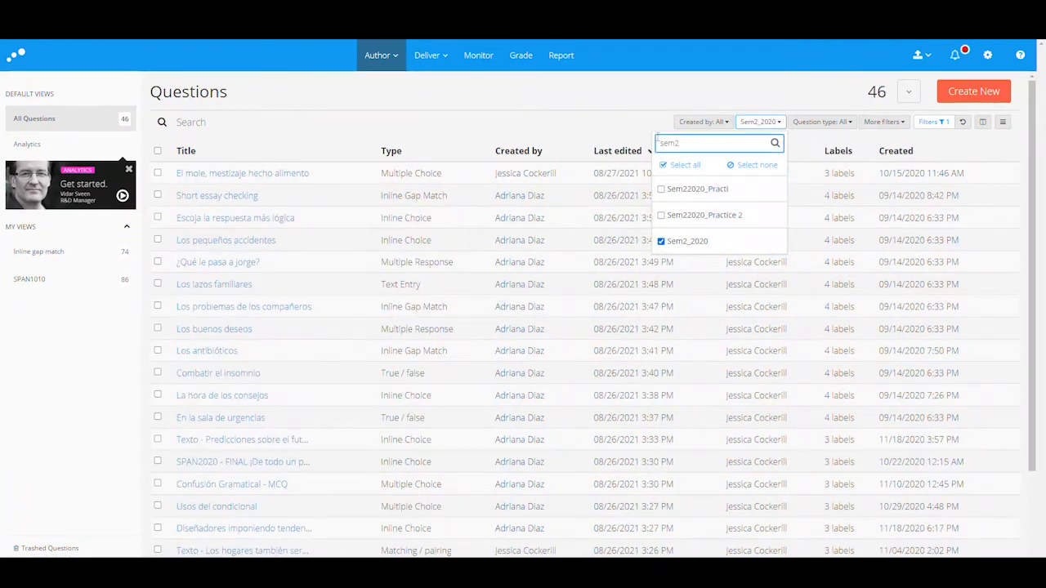
pyautogui.click(636, 112)
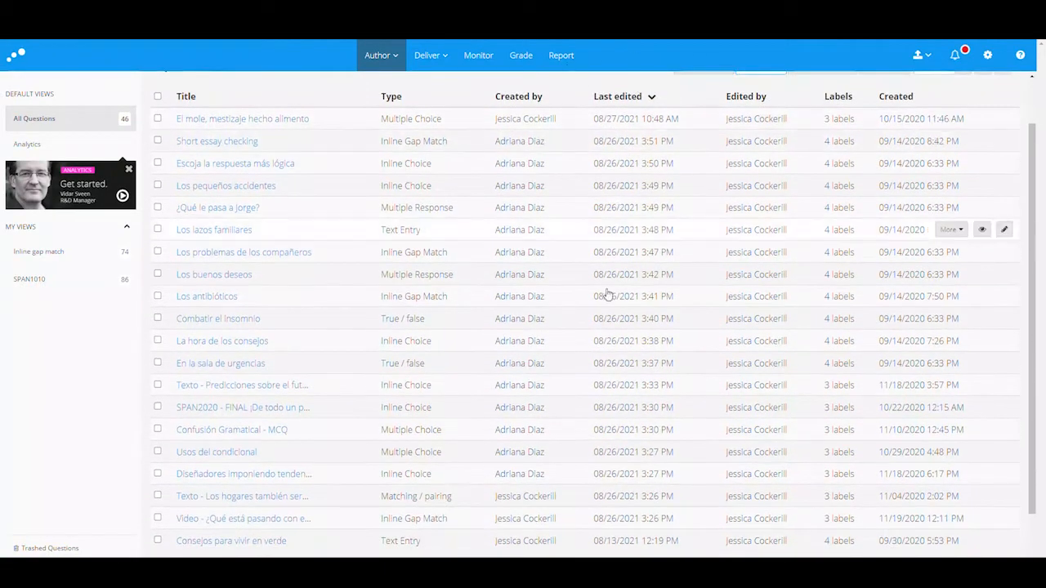
pyautogui.scroll(-3, 736, 490)
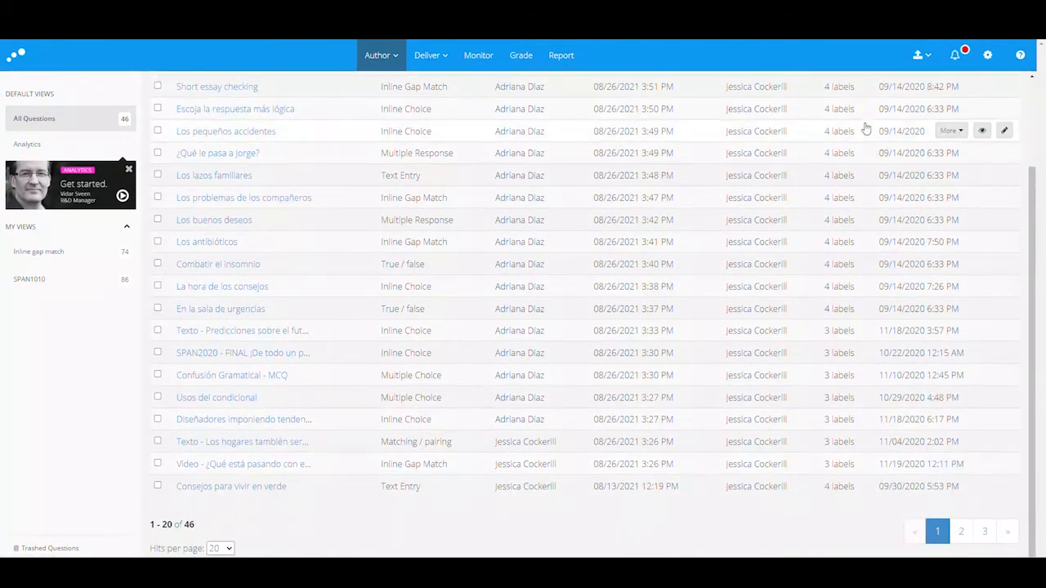
pyautogui.scroll(3, 863, 128)
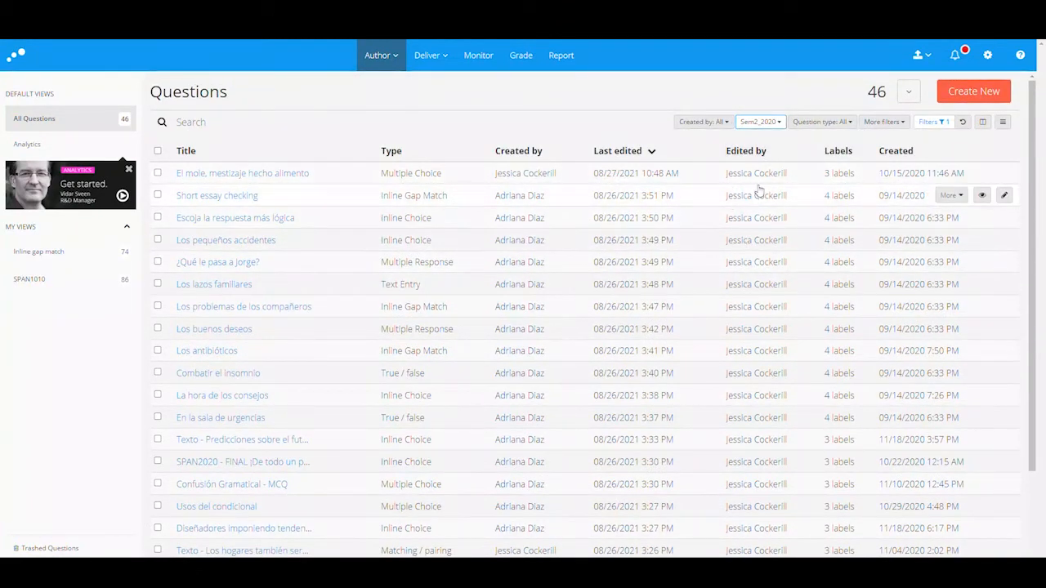
pyautogui.scroll(-3, 768, 201)
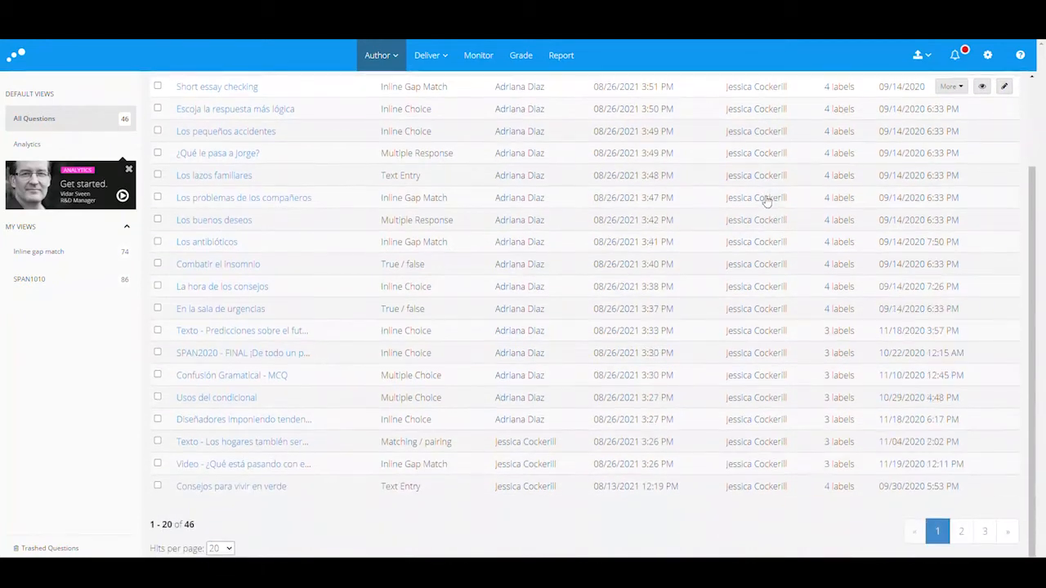
pyautogui.scroll(3, 792, 466)
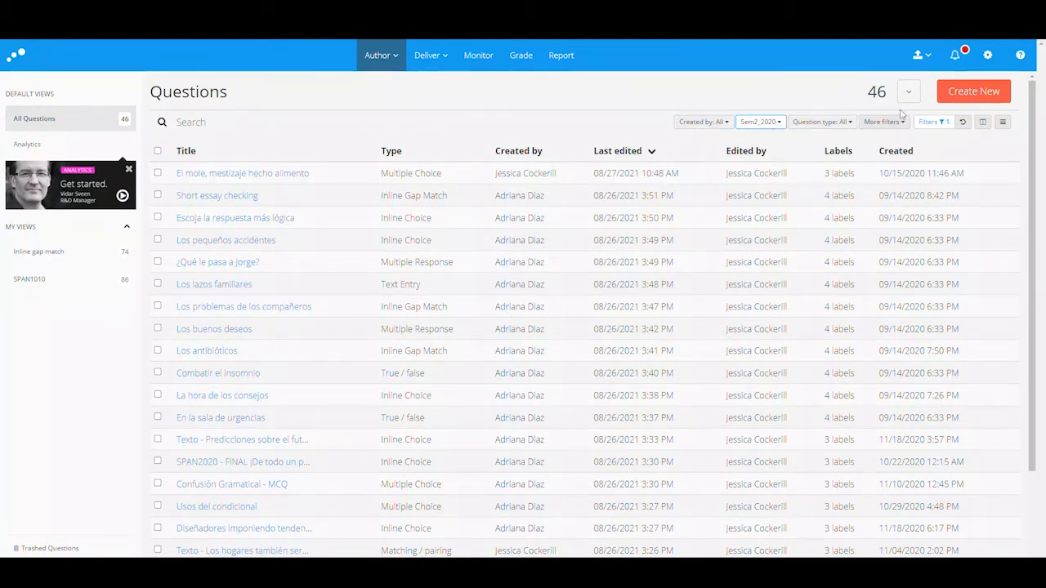
# Step: Add a Created by filter for one author, leaving 27 Sem2_2020 questions
pyautogui.click(720, 123)
pyautogui.write('je')
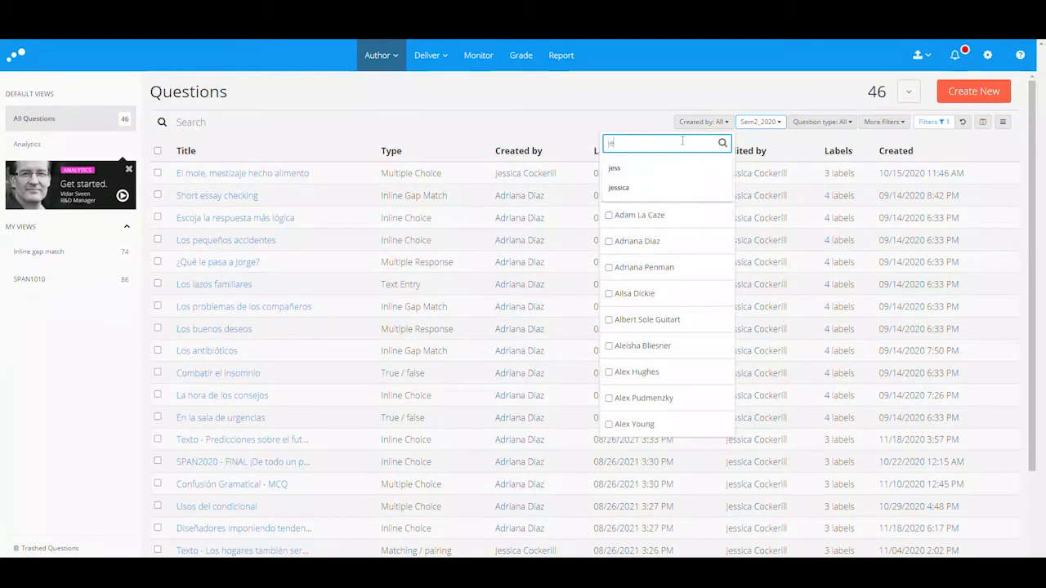
pyautogui.write('ss')
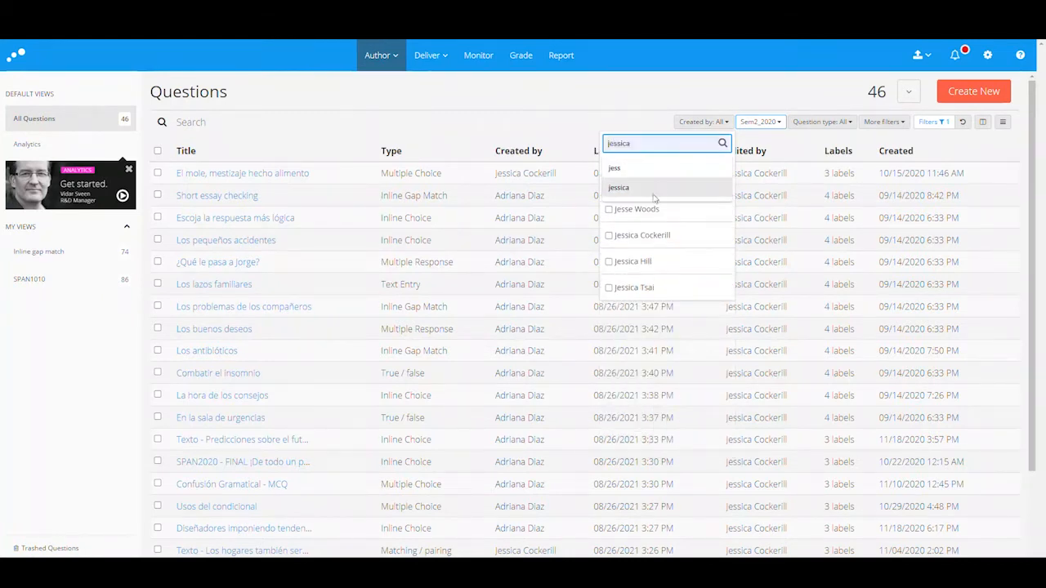
pyautogui.click(611, 215)
pyautogui.click(551, 133)
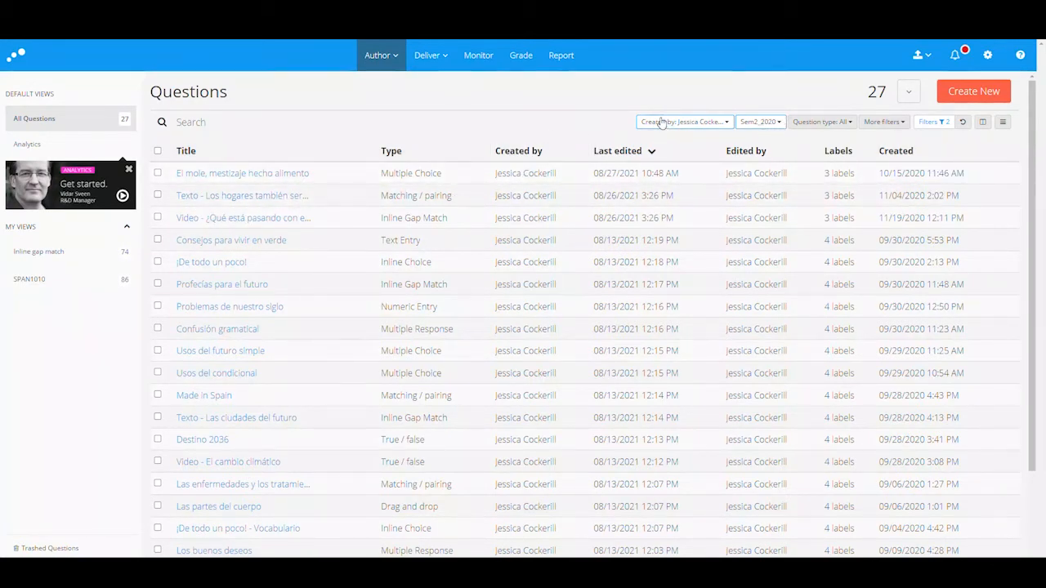
pyautogui.scroll(-3, 518, 401)
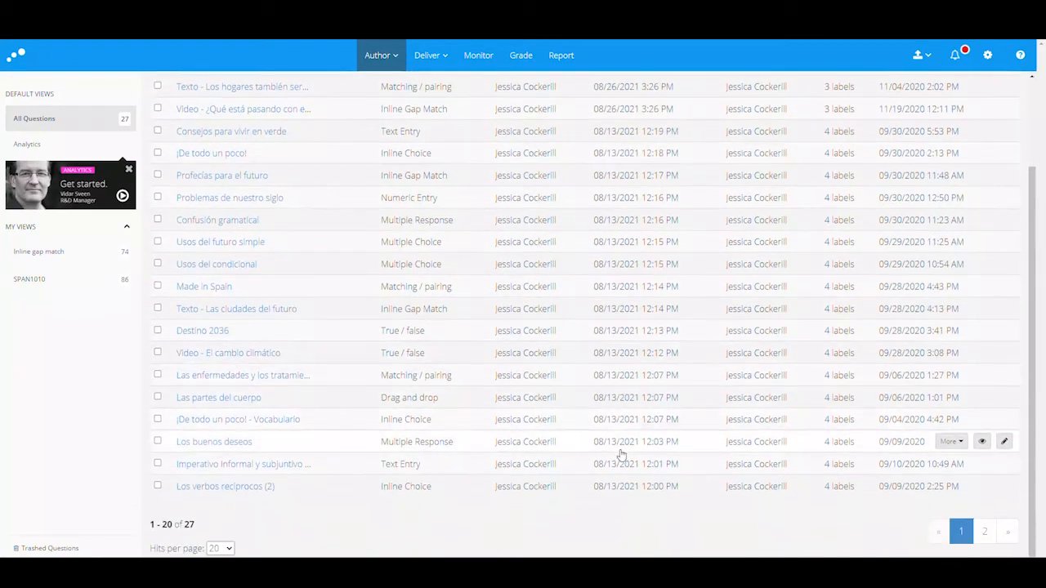
pyautogui.scroll(4, 597, 368)
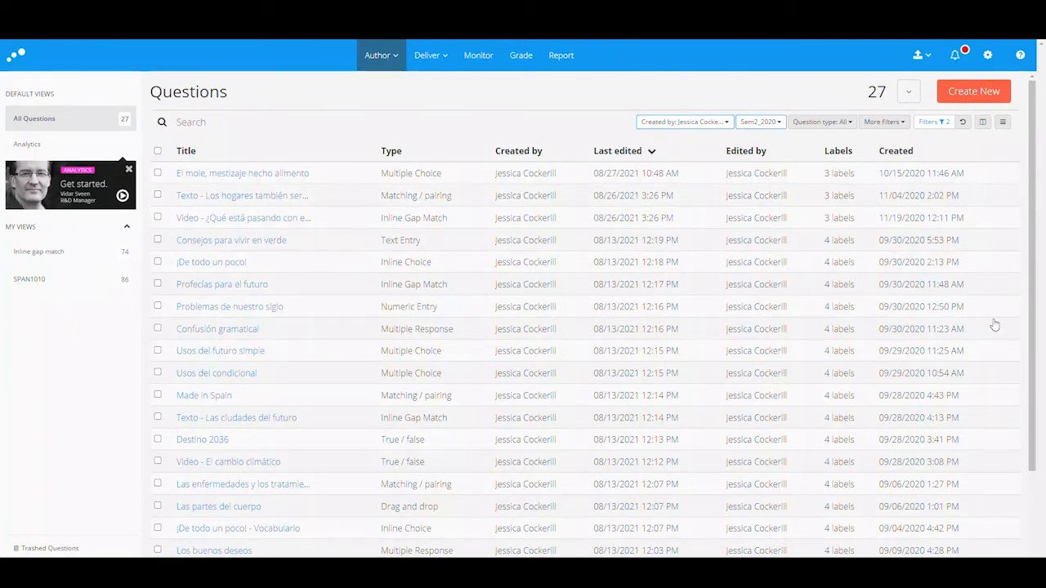
# Step: Remove the author from the Created by filter
pyautogui.click(713, 129)
pyautogui.click(609, 215)
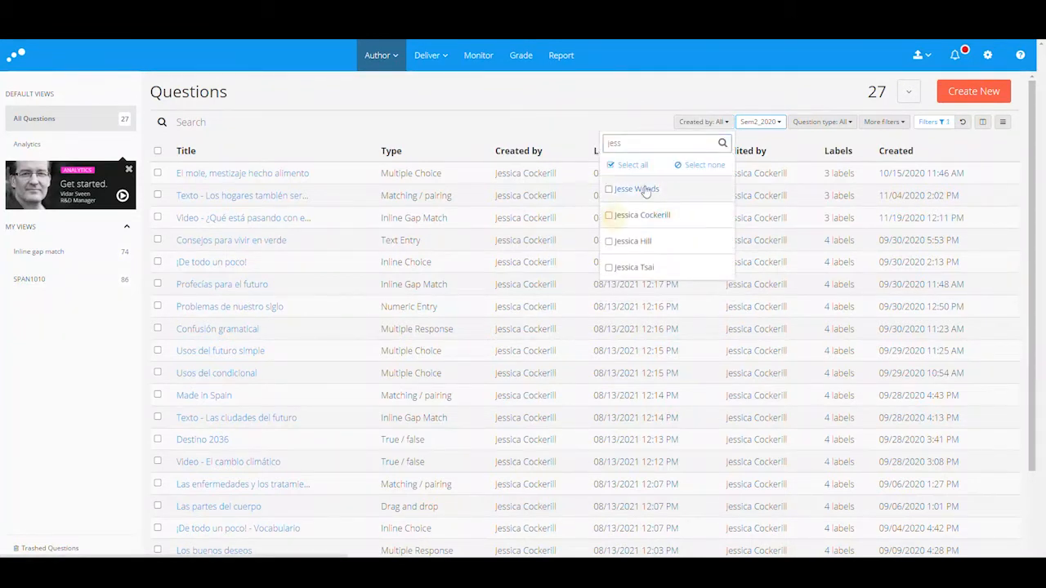
pyautogui.click(619, 96)
# Step: Add SPAN2020 to the label filter, widening the list to 117 SPAN2020/Sem2_2020 questions
pyautogui.click(760, 122)
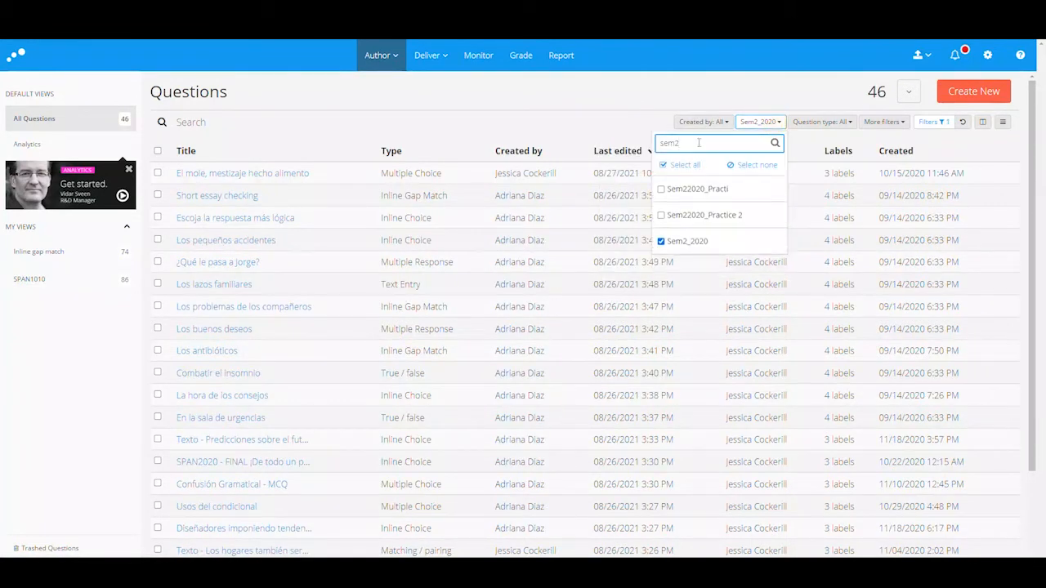
pyautogui.click(629, 109)
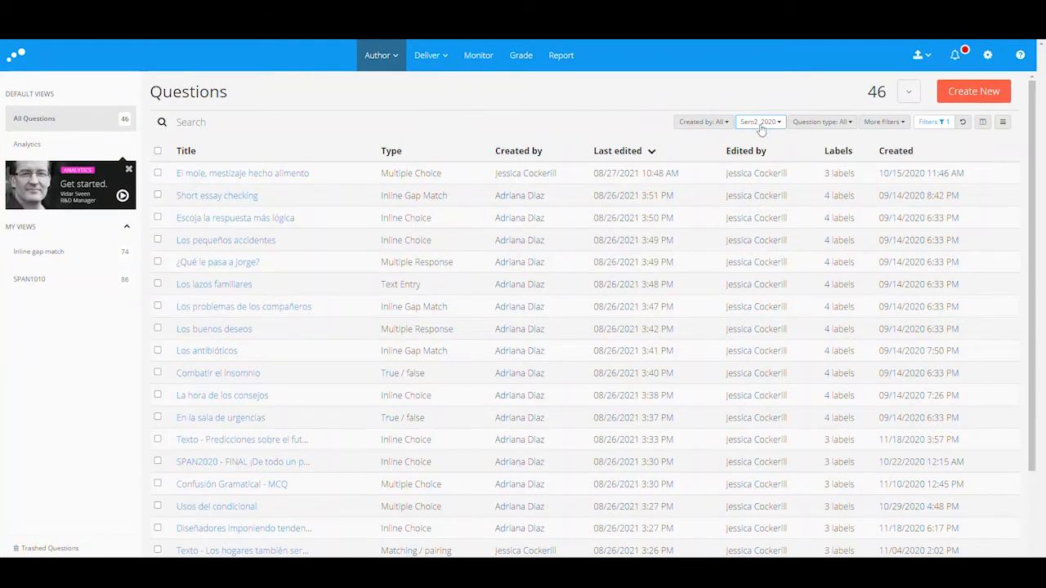
pyautogui.click(760, 123)
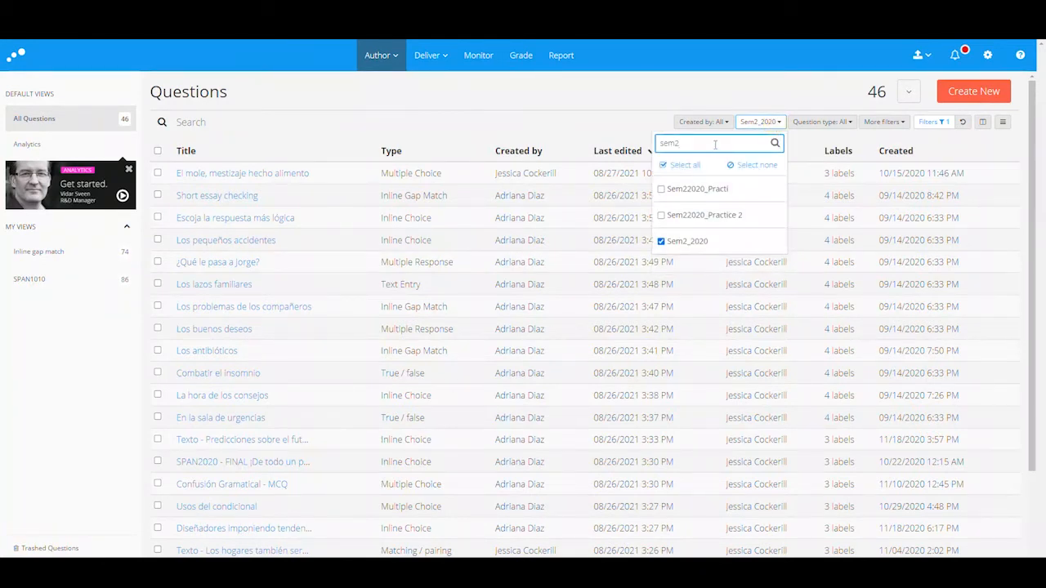
pyautogui.press('BackSpace')
pyautogui.press('BackSpace')
pyautogui.press('BackSpace')
pyautogui.press('BackSpace')
pyautogui.write('span')
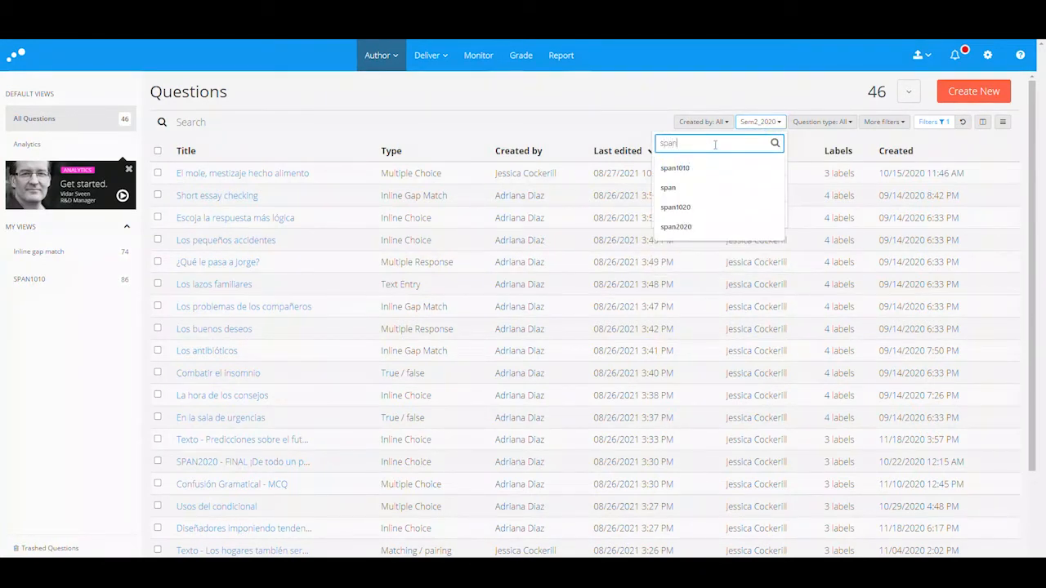
pyautogui.click(694, 228)
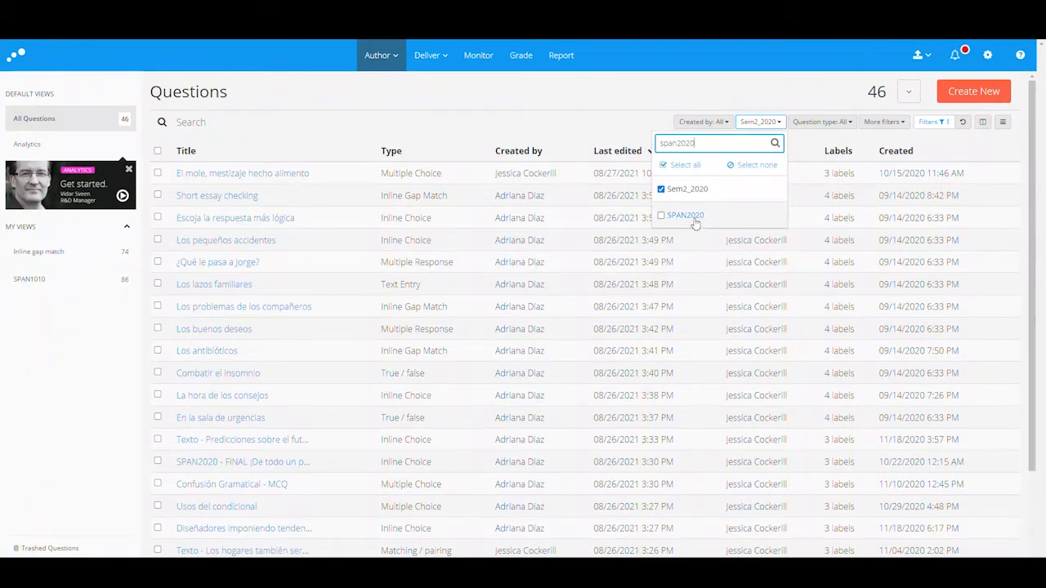
pyautogui.click(693, 219)
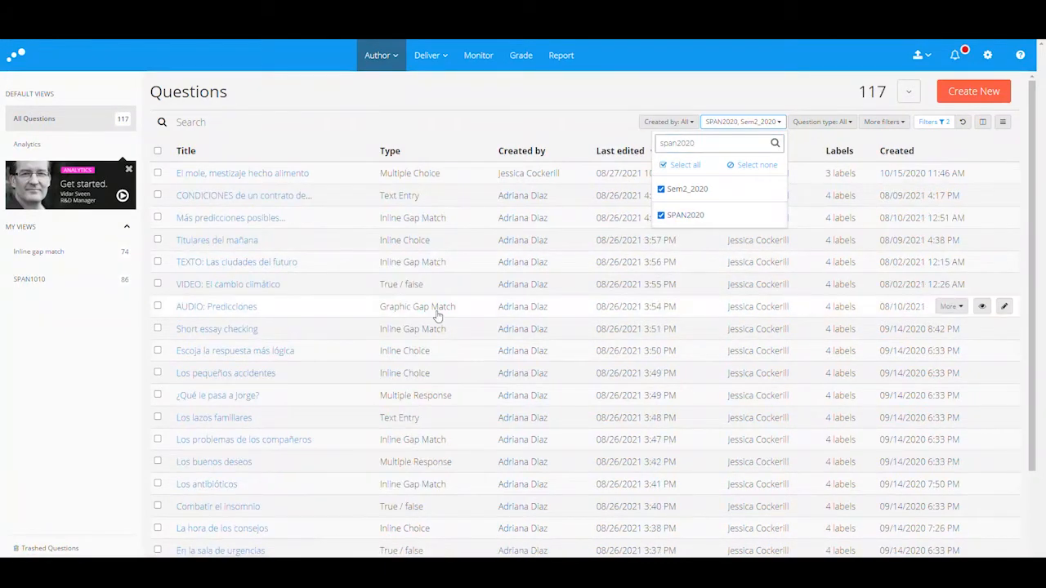
pyautogui.click(581, 110)
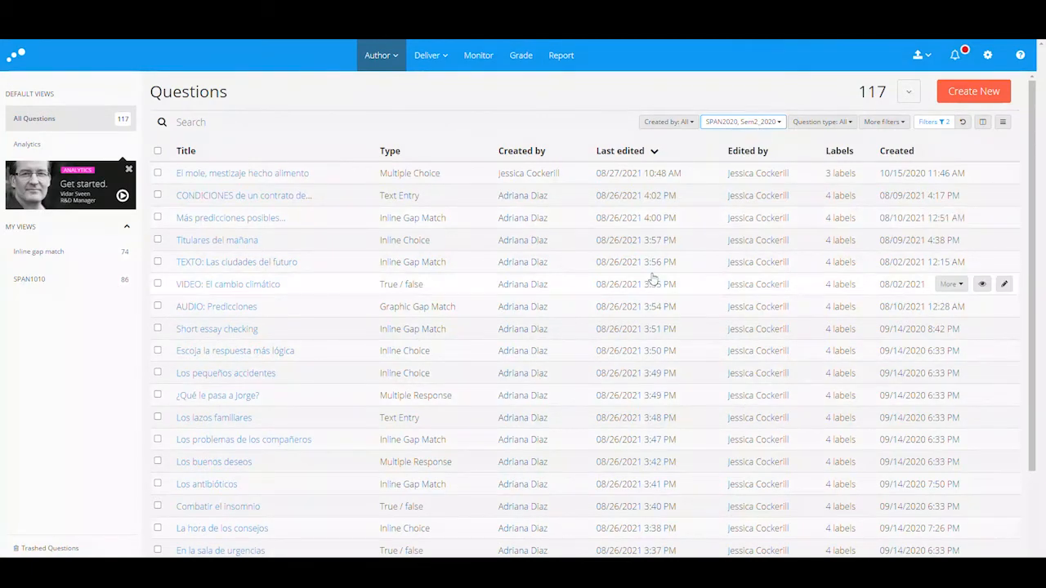
pyautogui.scroll(-2, 666, 286)
pyautogui.scroll(2, 666, 286)
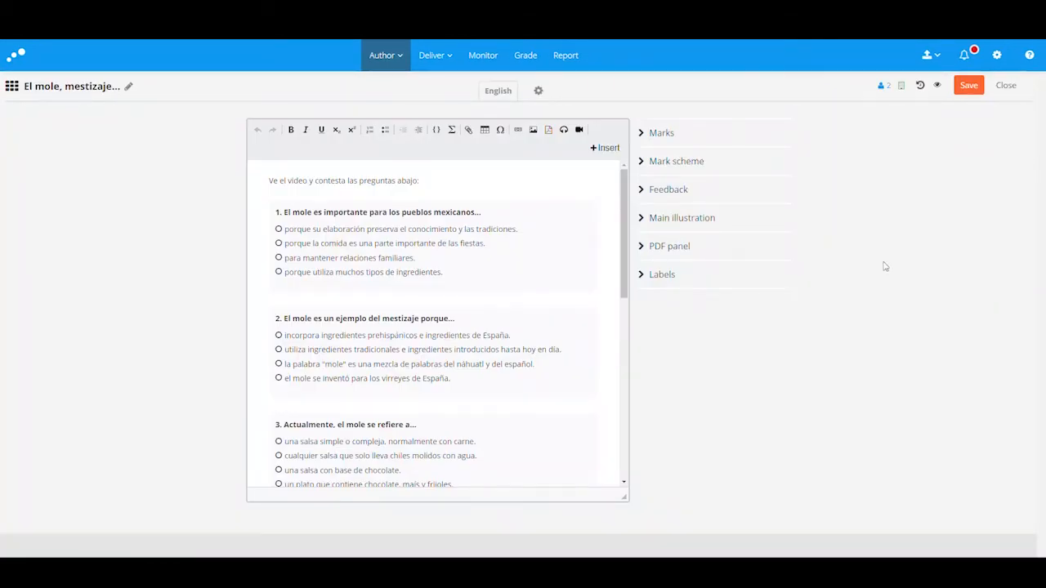
# Step: Show the El mole question's labels: SPAN1020, Listening Comprehension and Sem2_2020
pyautogui.click(658, 278)
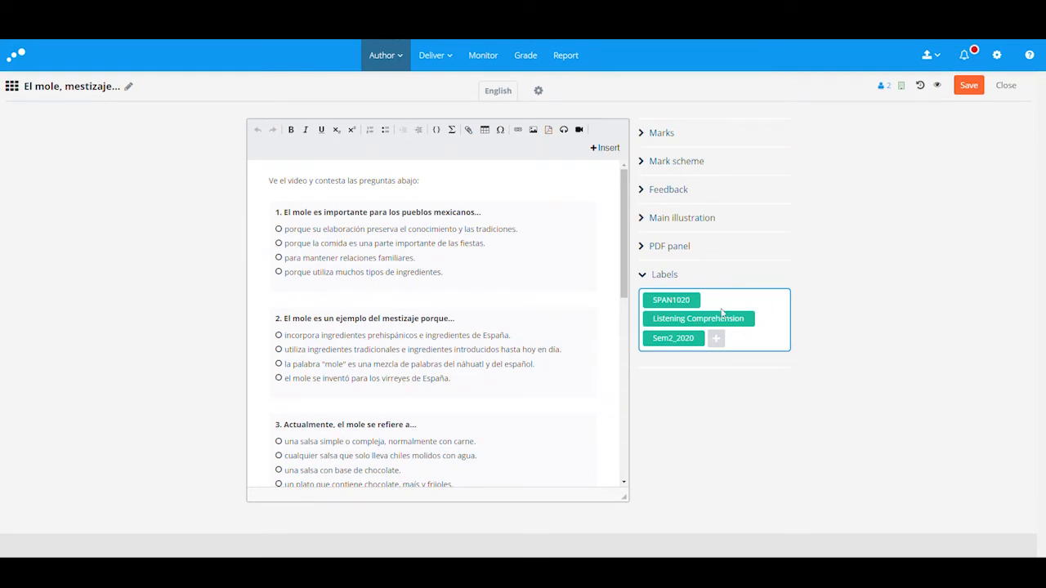
pyautogui.moveTo(693, 302)
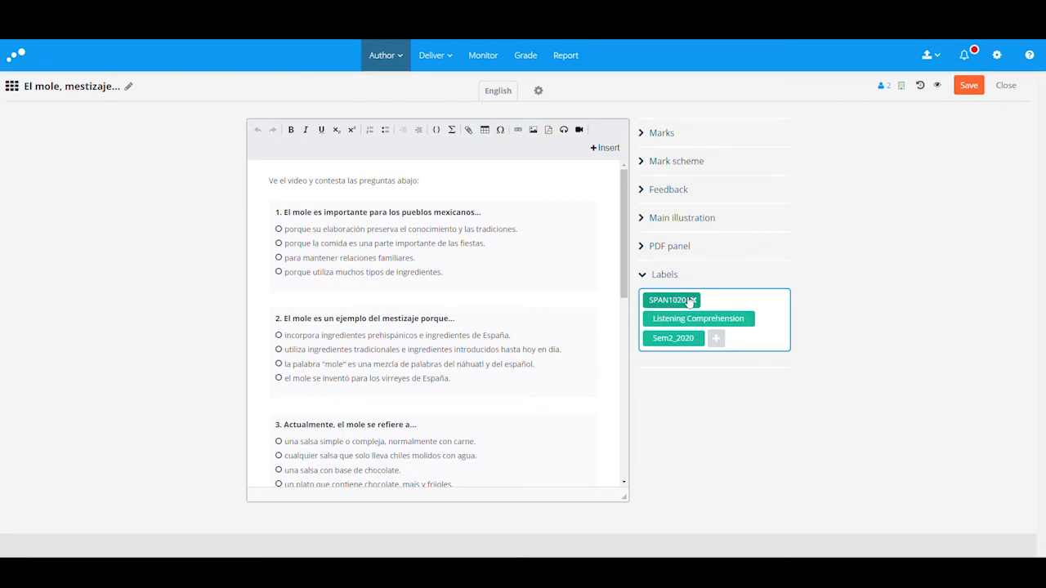
pyautogui.click(747, 343)
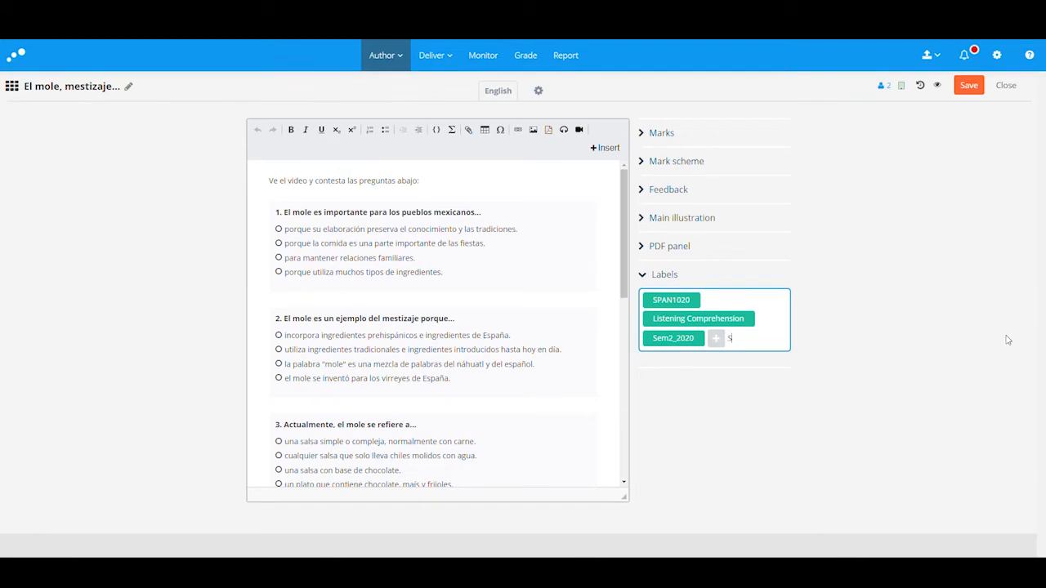
pyautogui.write('SPAN1020 Sem')
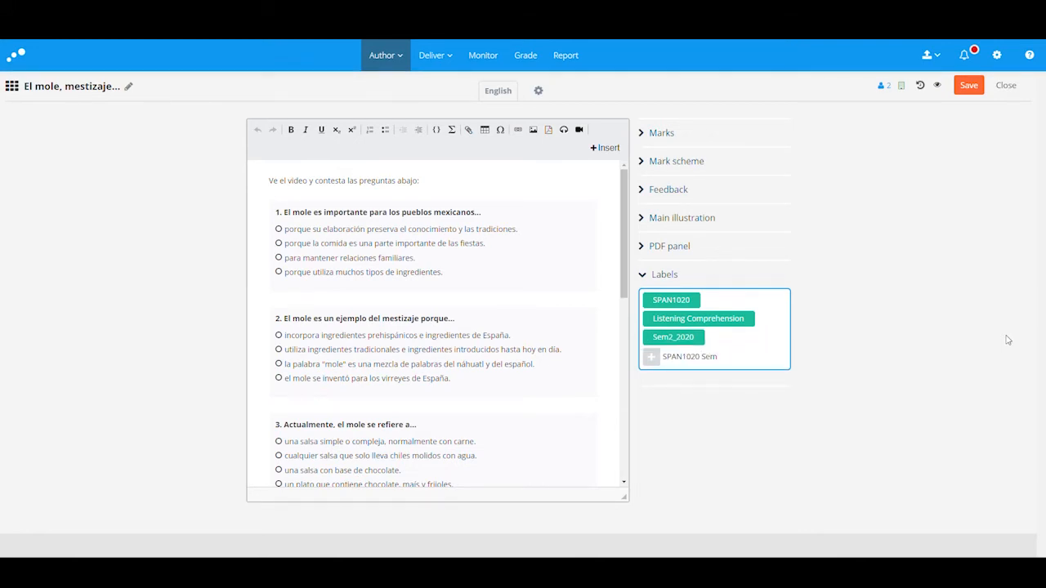
pyautogui.write('2 2020')
pyautogui.press('Return')
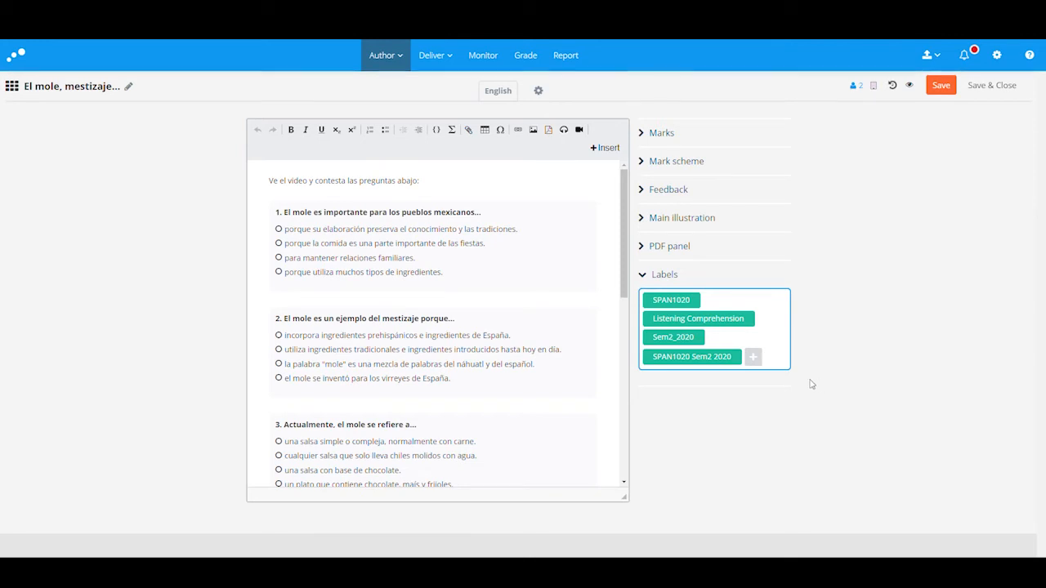
pyautogui.click(735, 357)
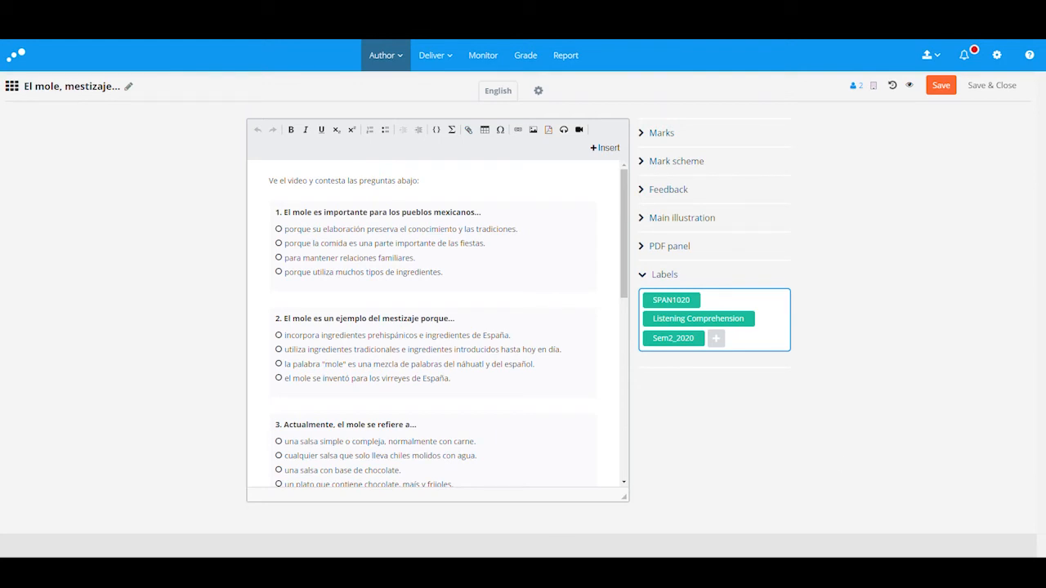
# Step: Leave the El mole editor without saving and return to the full 1091-question list
pyautogui.click(70, 87)
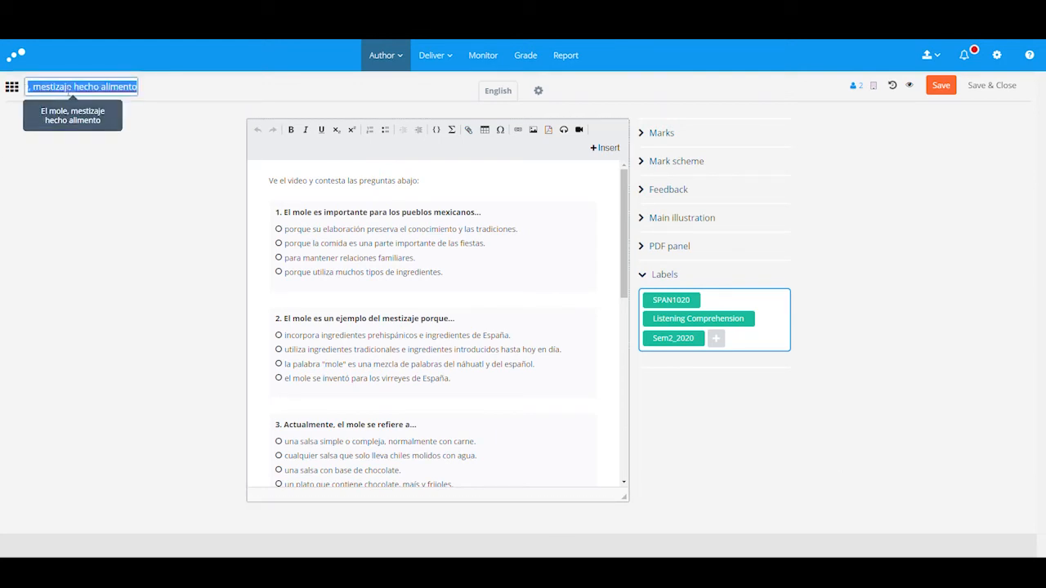
pyautogui.click(148, 135)
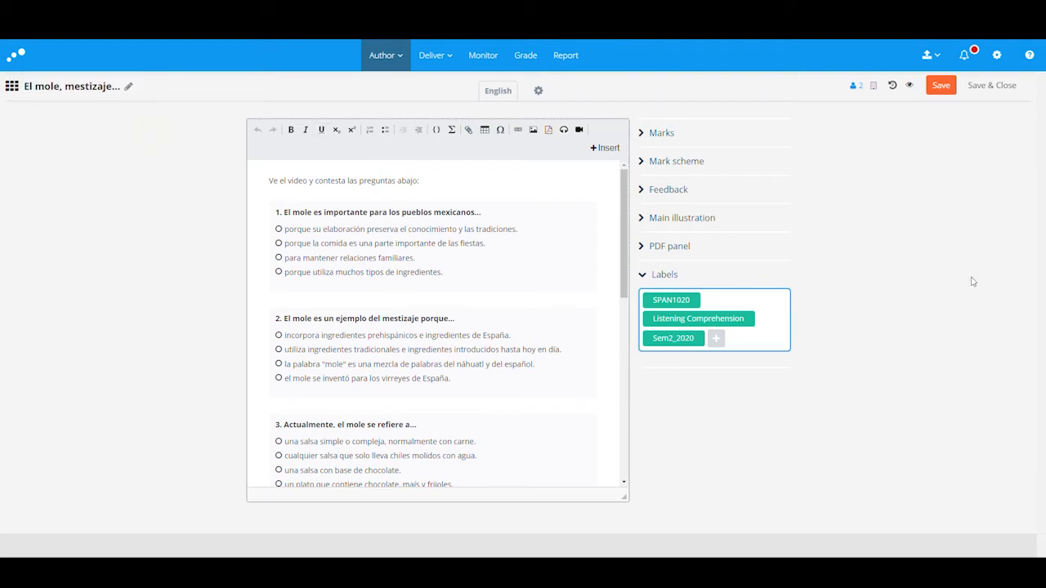
pyautogui.click(409, 67)
pyautogui.click(398, 114)
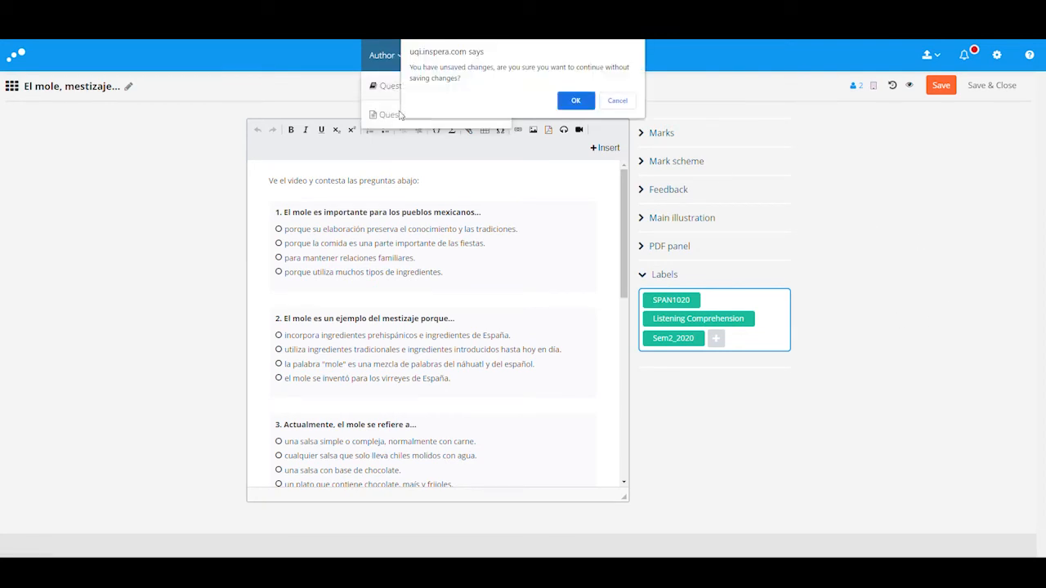
pyautogui.click(563, 105)
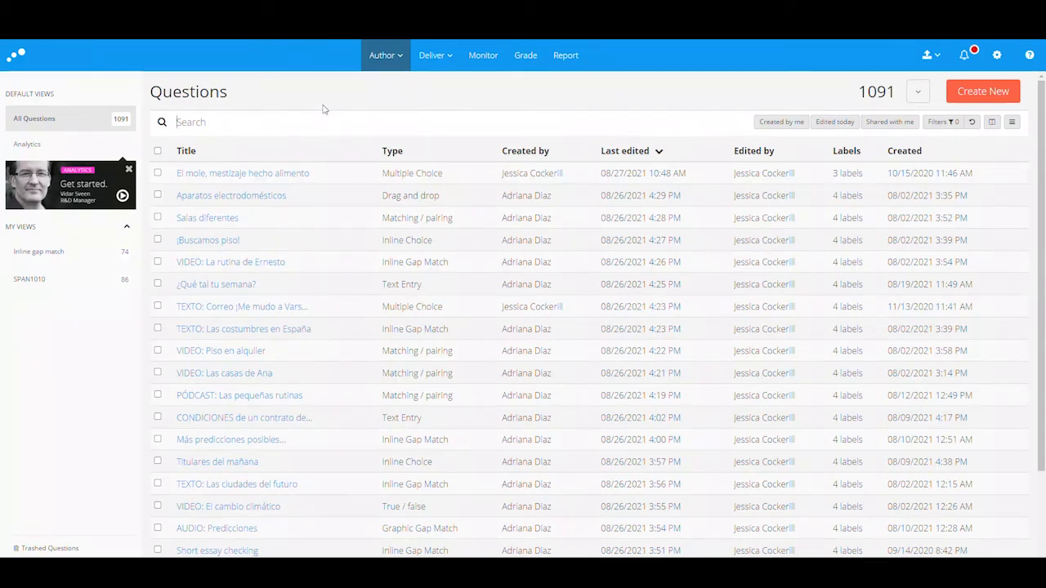
pyautogui.write('mole')
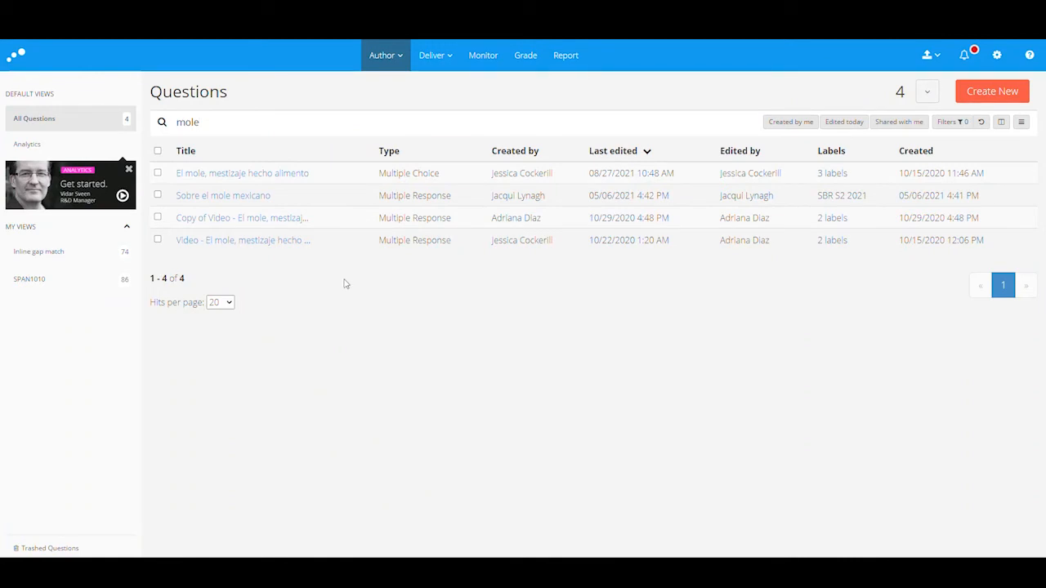
pyautogui.press('BackSpace')
pyautogui.press('BackSpace')
pyautogui.press('BackSpace')
pyautogui.press('BackSpace')
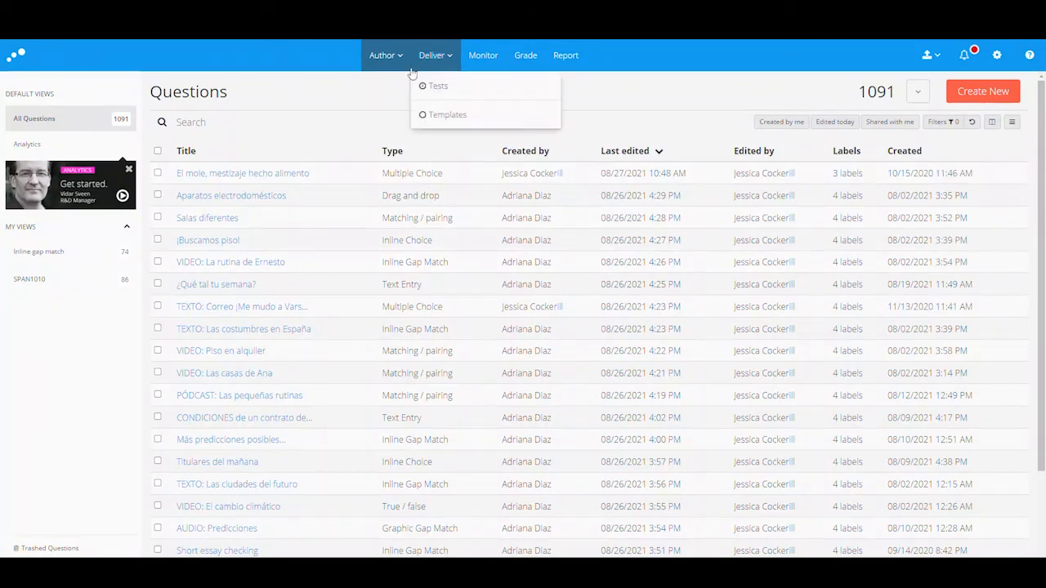
pyautogui.click(392, 86)
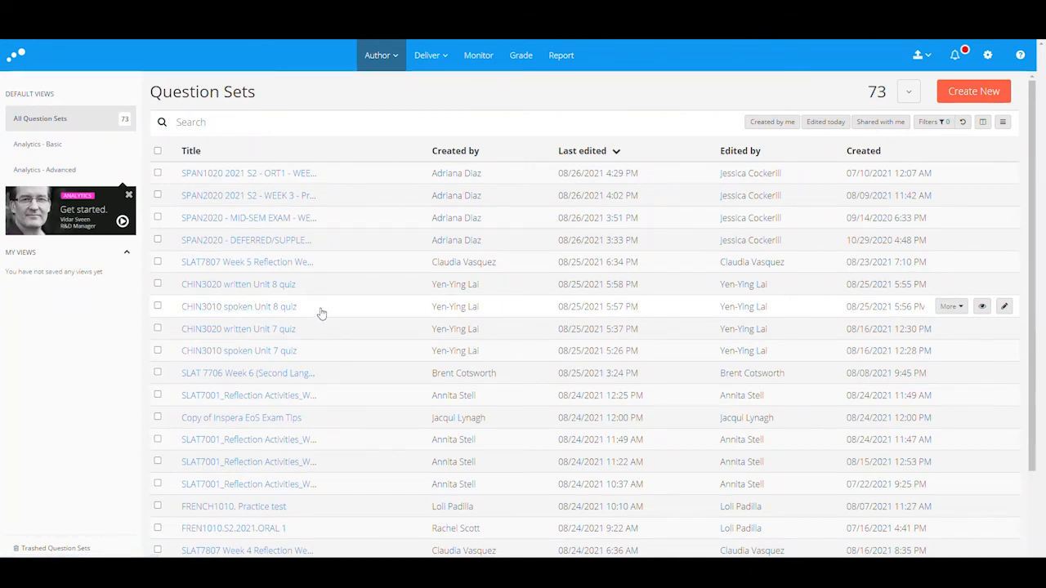
pyautogui.click(387, 56)
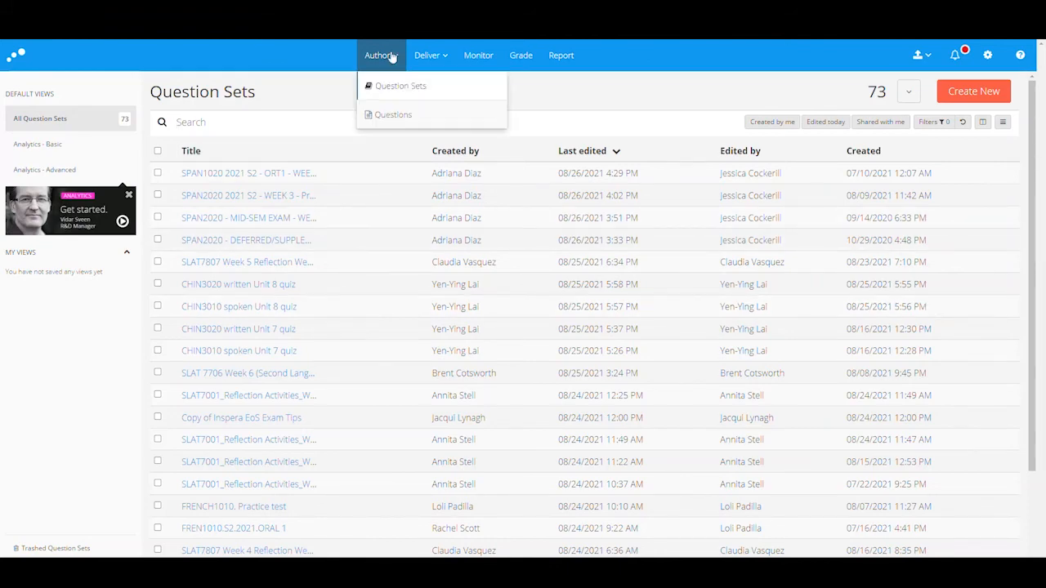
pyautogui.click(396, 118)
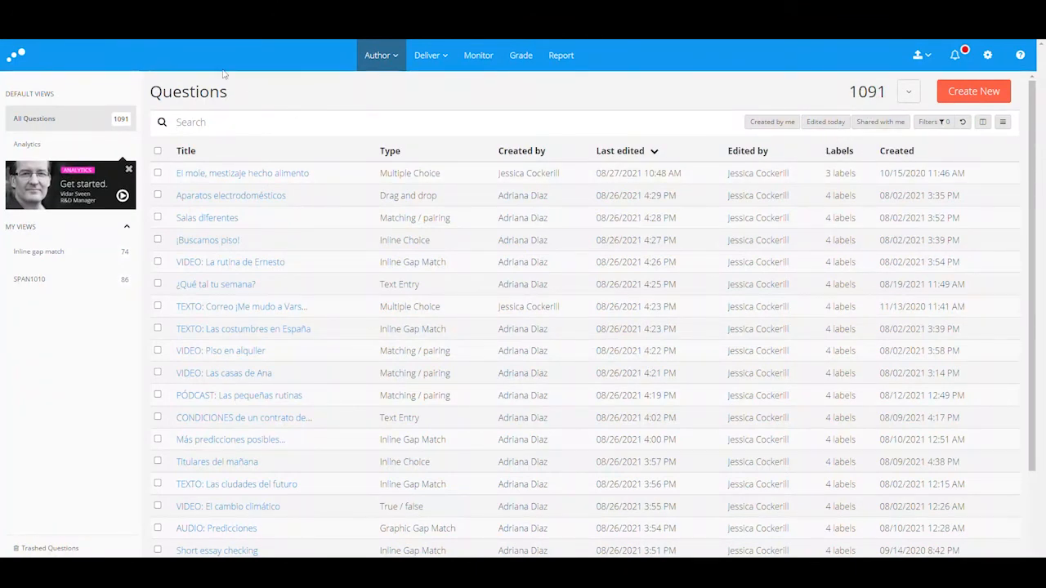
# Step: Filter questions to one chosen author plus Created by me, giving 604 questions
pyautogui.click(787, 123)
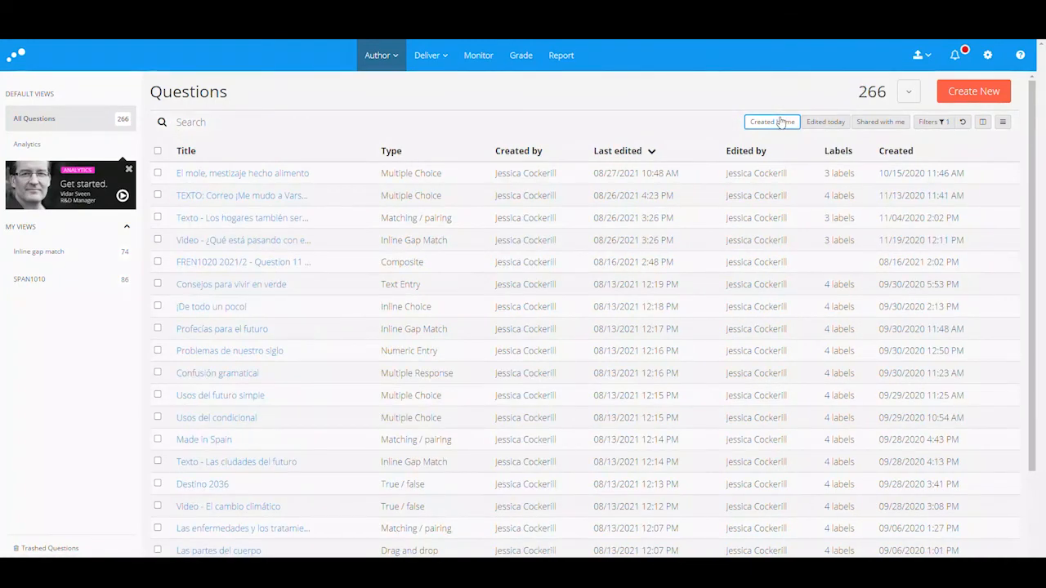
pyautogui.click(780, 121)
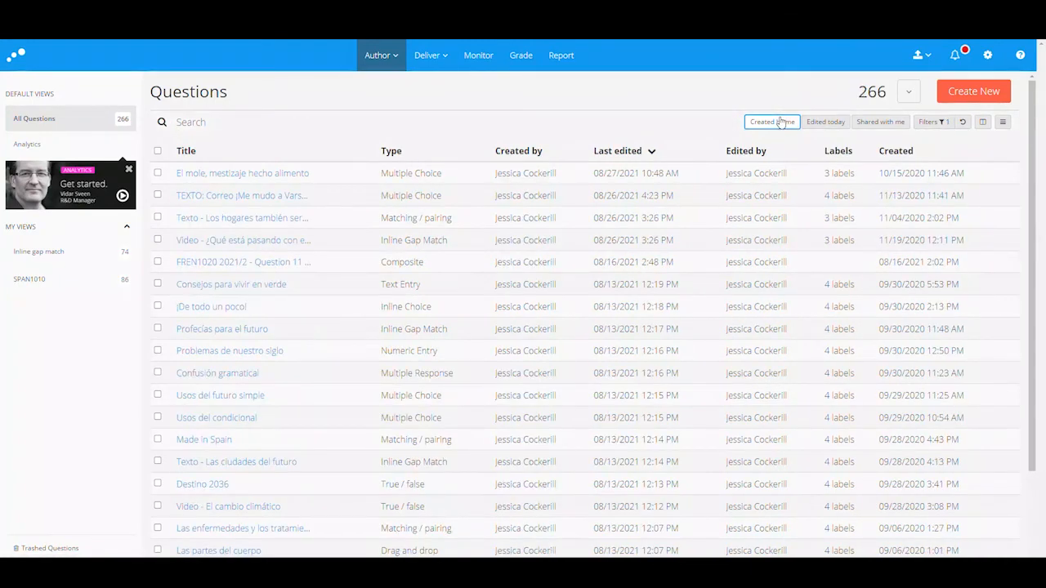
pyautogui.click(927, 122)
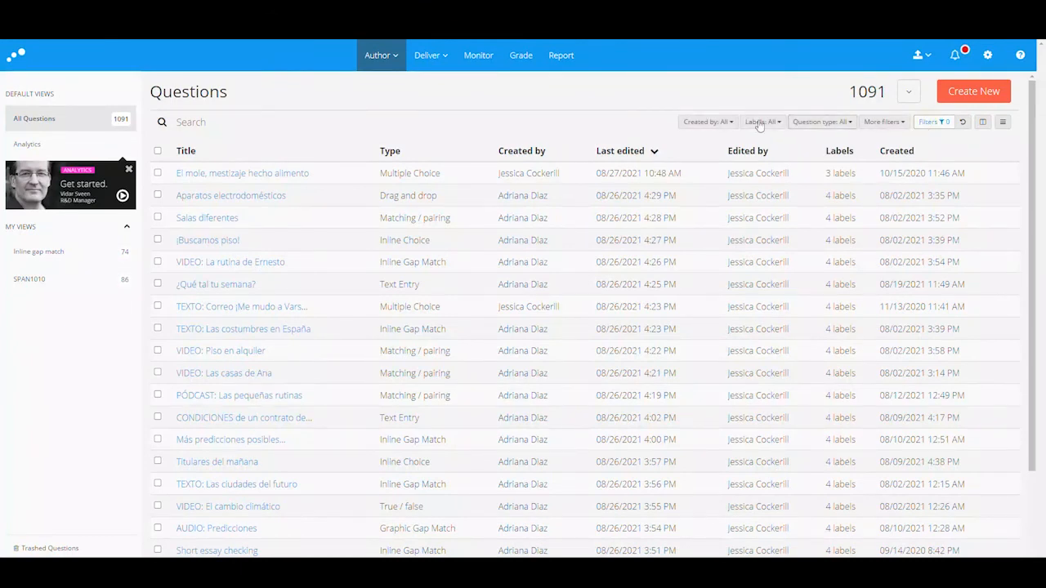
pyautogui.click(705, 122)
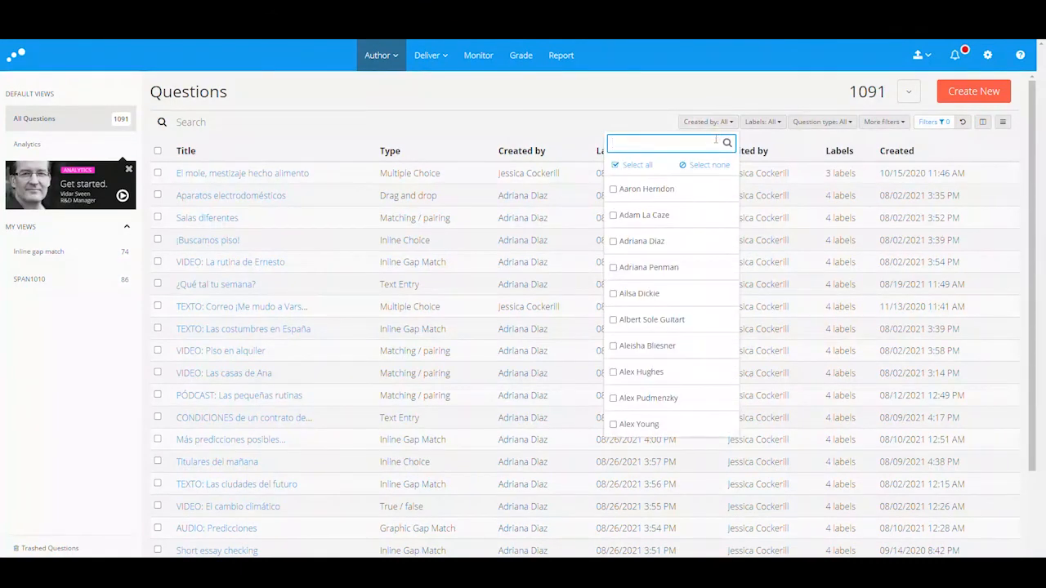
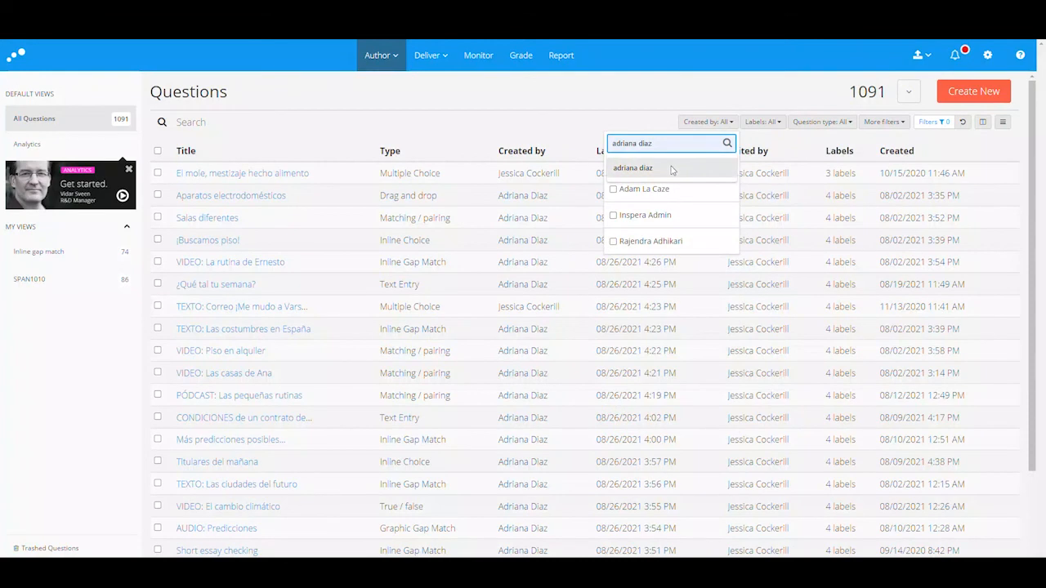
pyautogui.click(672, 168)
pyautogui.click(636, 189)
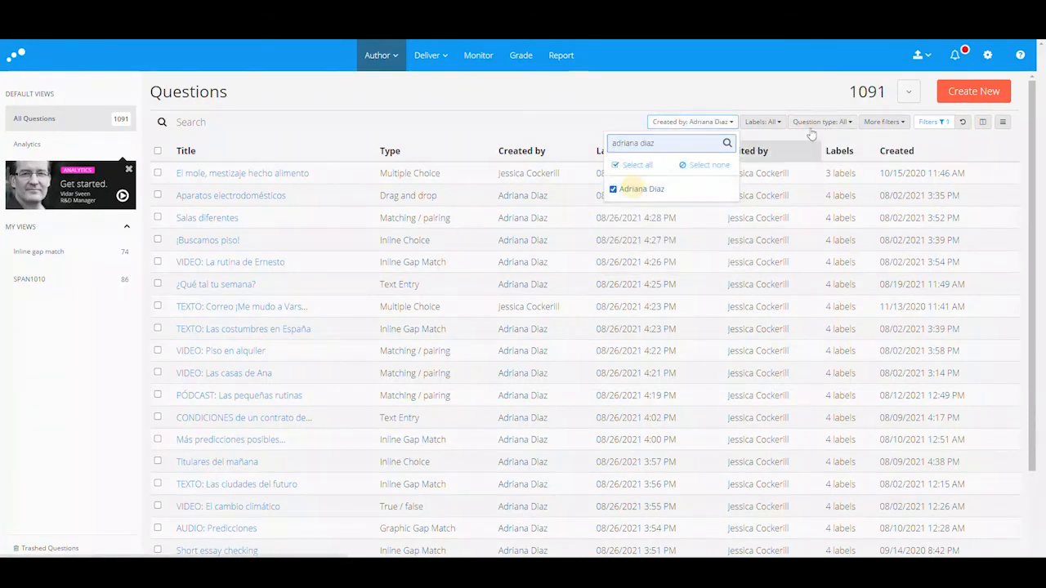
pyautogui.click(559, 104)
pyautogui.click(934, 122)
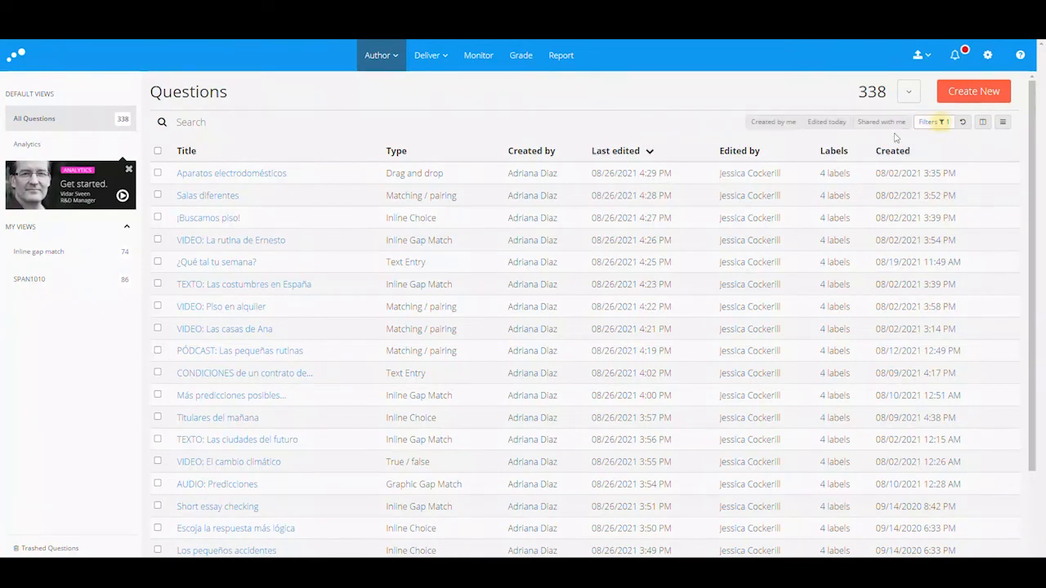
pyautogui.click(786, 122)
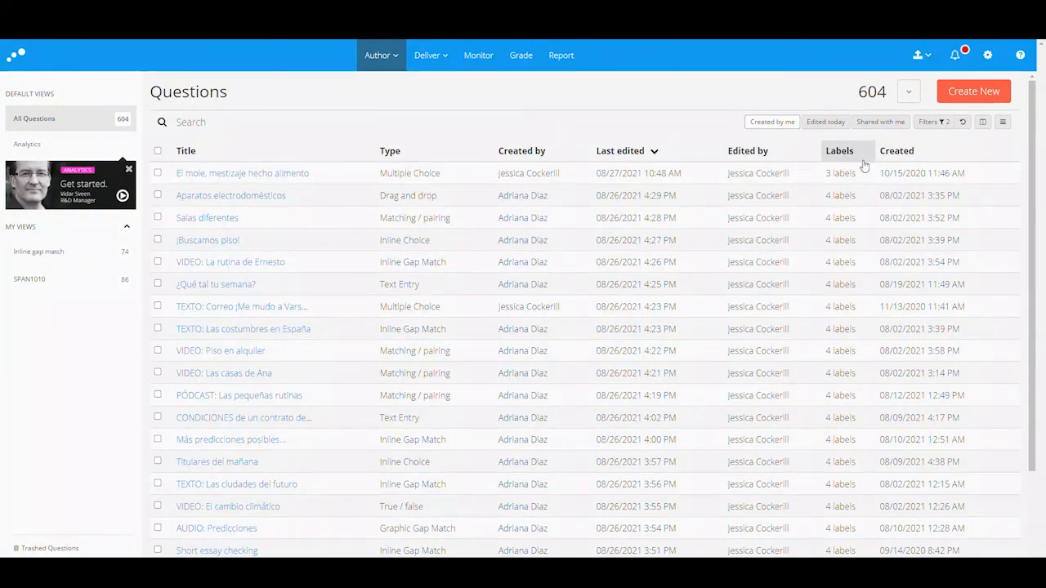
# Step: Sort the filtered questions by the Labels column in descending order
pyautogui.click(867, 155)
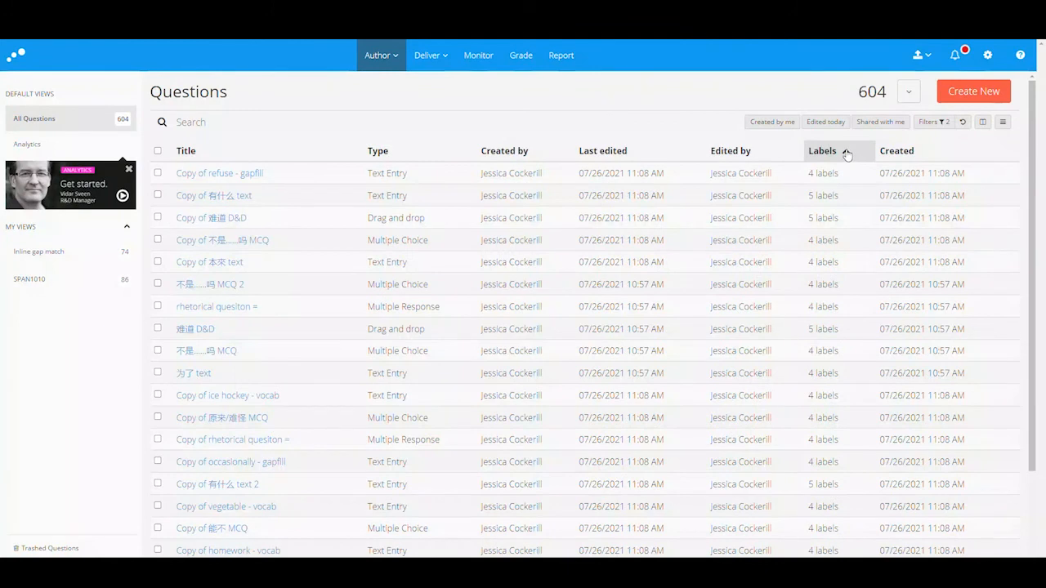
pyautogui.click(847, 155)
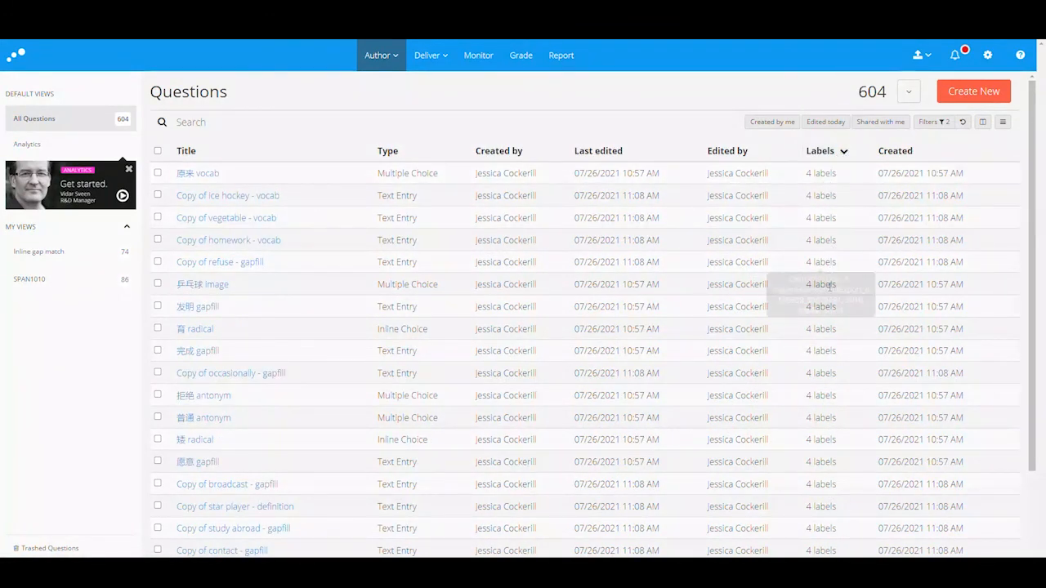
pyautogui.scroll(-1, 837, 325)
pyautogui.scroll(-1, 837, 326)
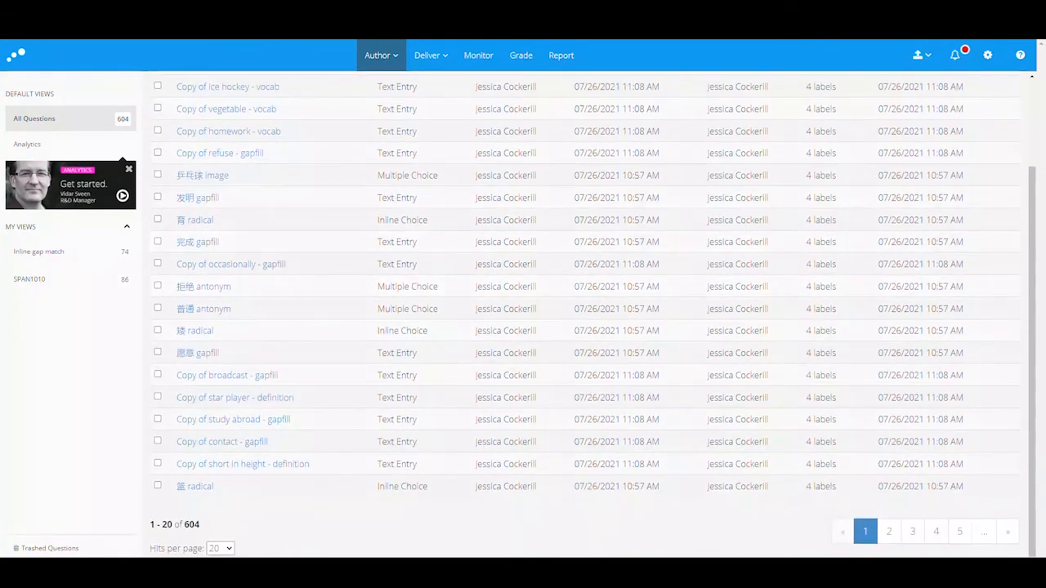
# Step: Go to page 30, showing questions 581–600 of 604 that have no labels
pyautogui.click(985, 531)
pyautogui.click(1005, 500)
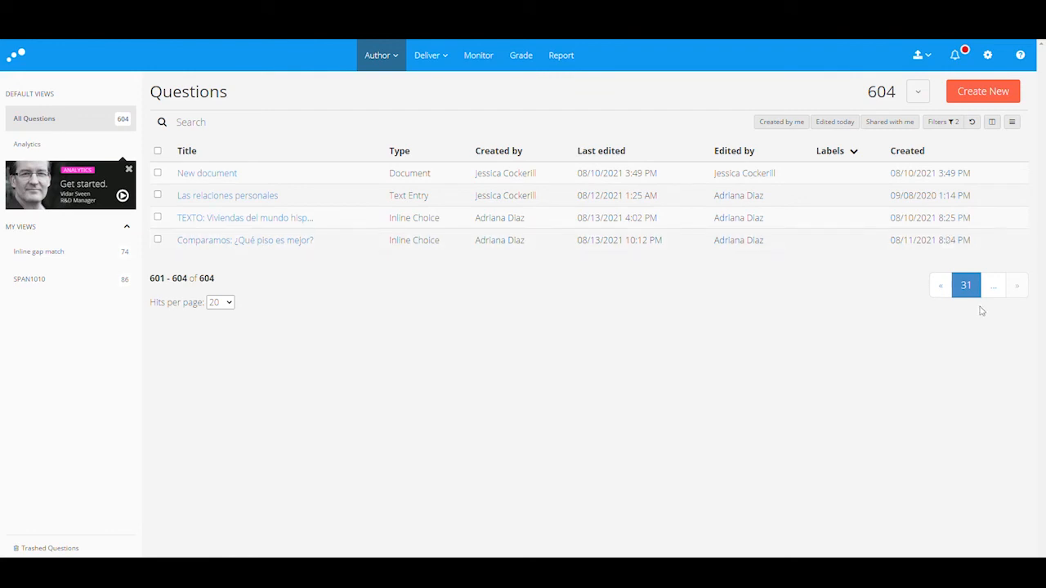
pyautogui.click(940, 286)
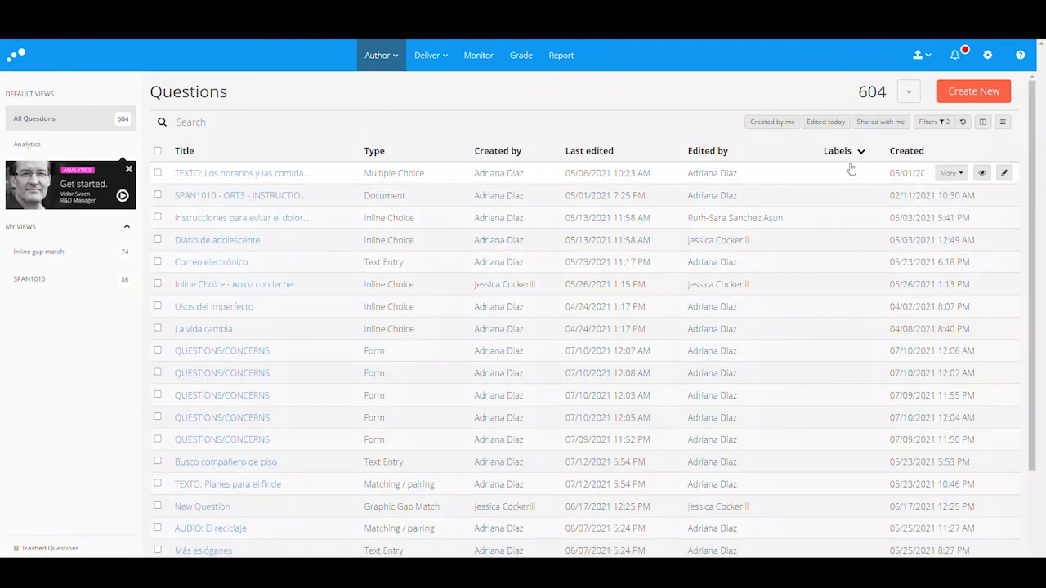
pyautogui.scroll(-3, 865, 273)
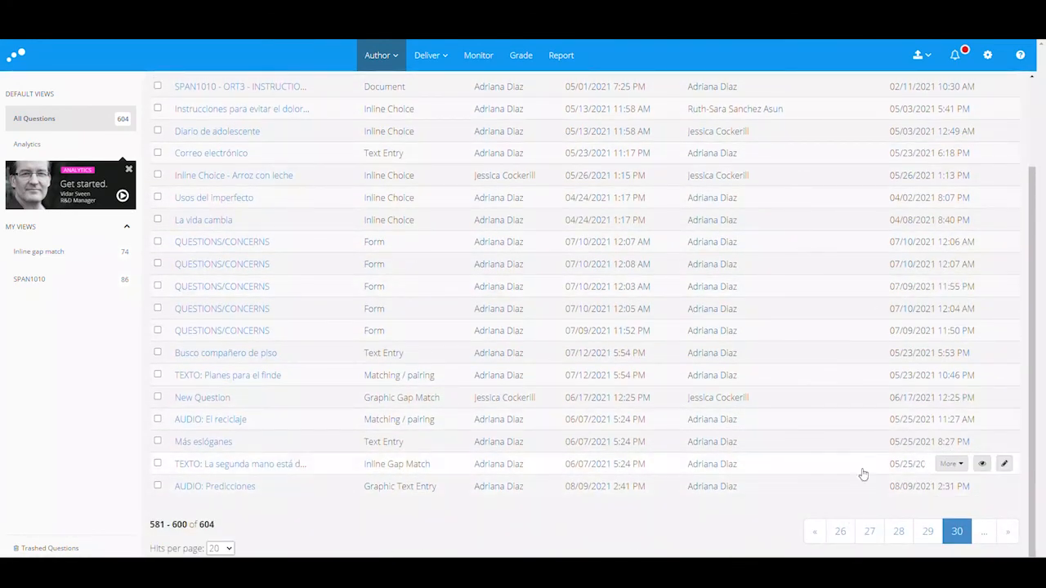
pyautogui.scroll(3, 856, 403)
pyautogui.scroll(-3, 858, 368)
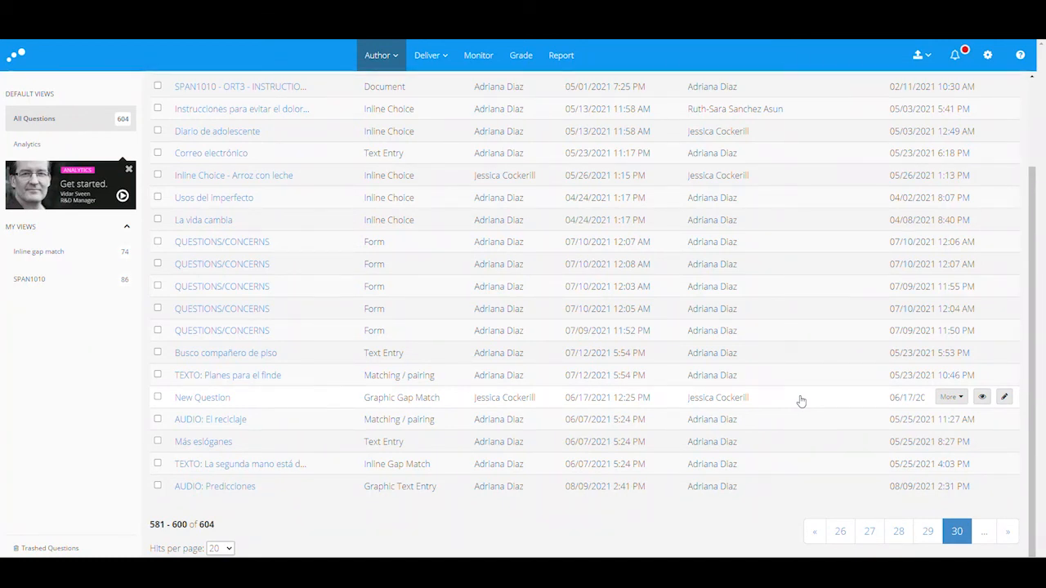
pyautogui.scroll(1, 825, 408)
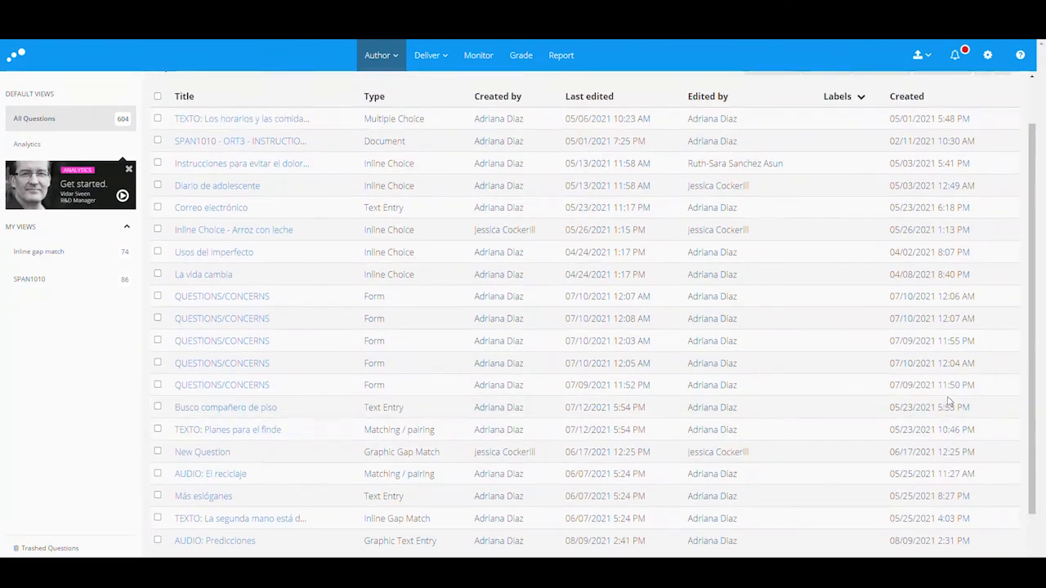